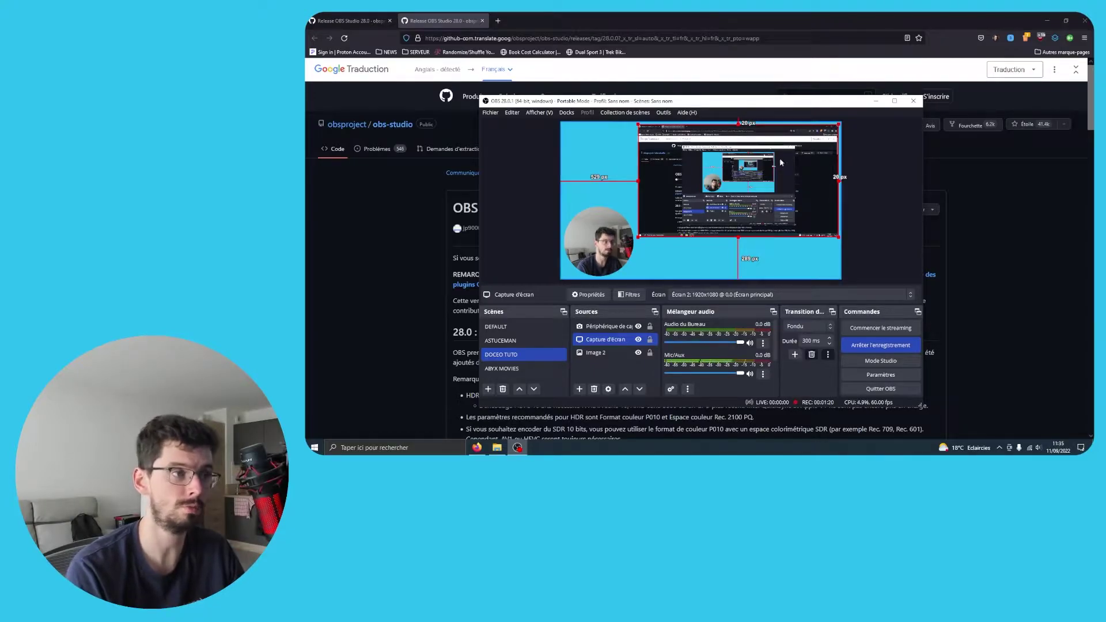
Select the webcam and screen capture sources in the preview in turn, clear the selection, and minimize the OBS window
click(607, 245)
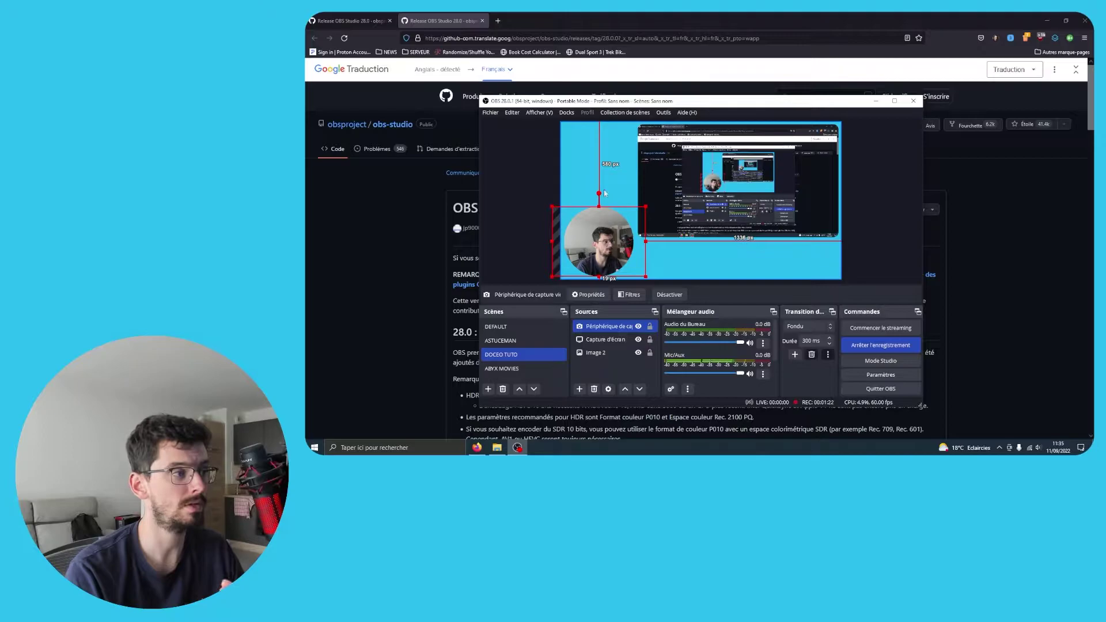
click(733, 226)
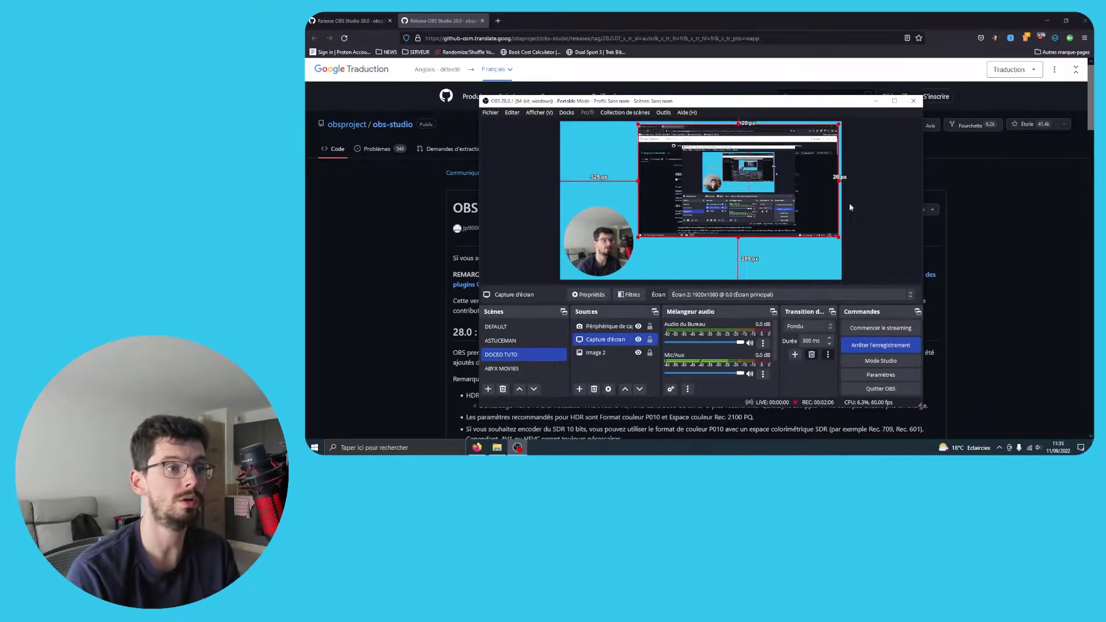
click(889, 186)
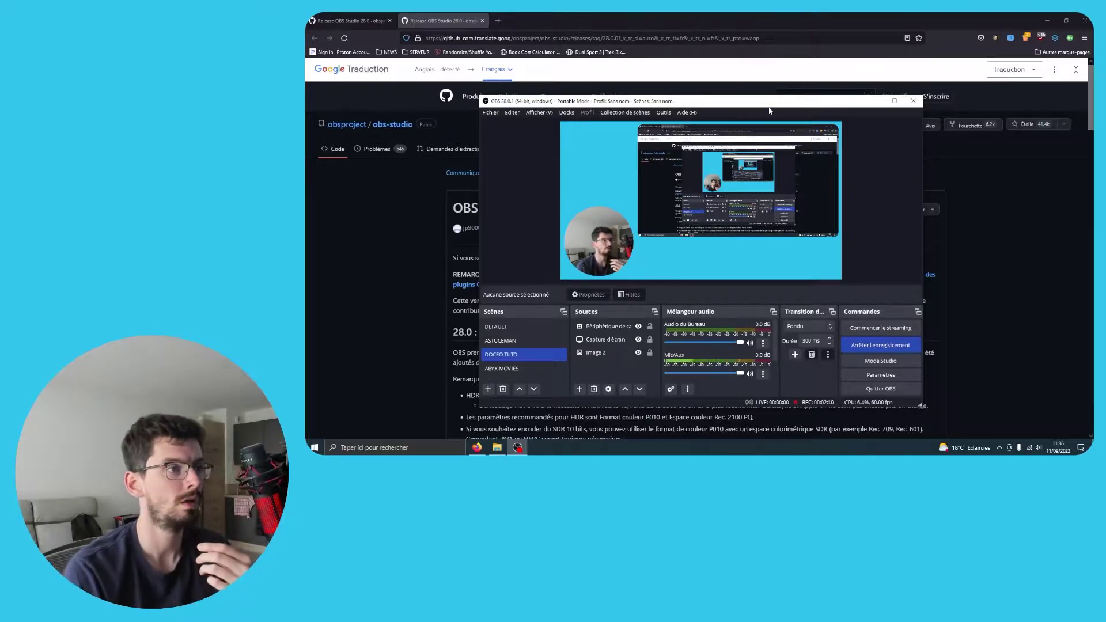
click(876, 101)
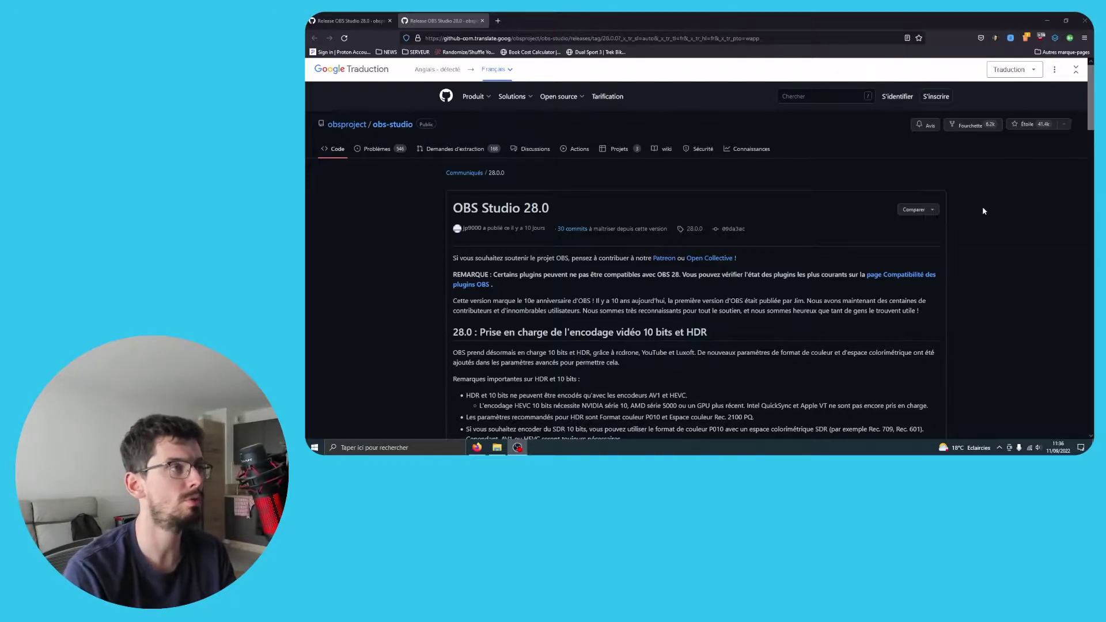
Bring the OBS window back in front of the release notes and look through its display options
key(alt+Tab)
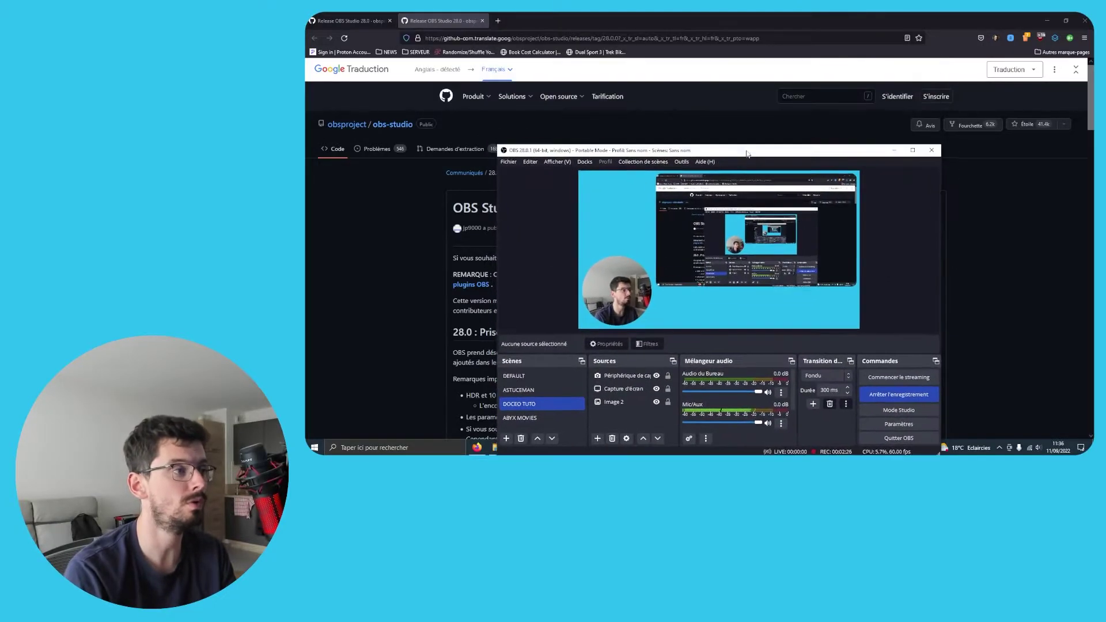
click(535, 106)
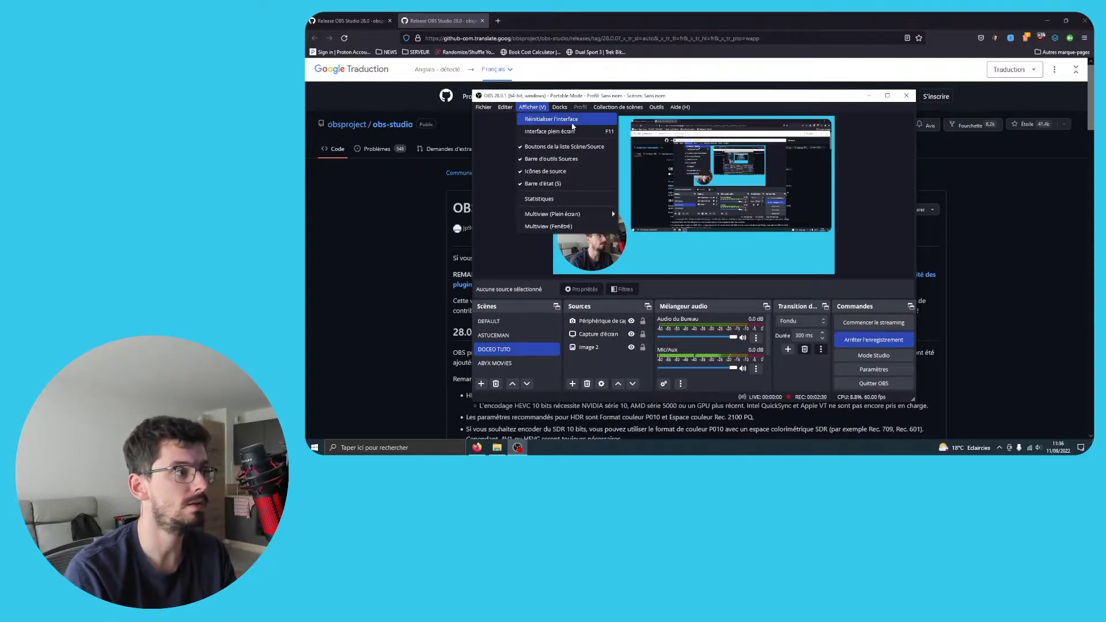
click(572, 123)
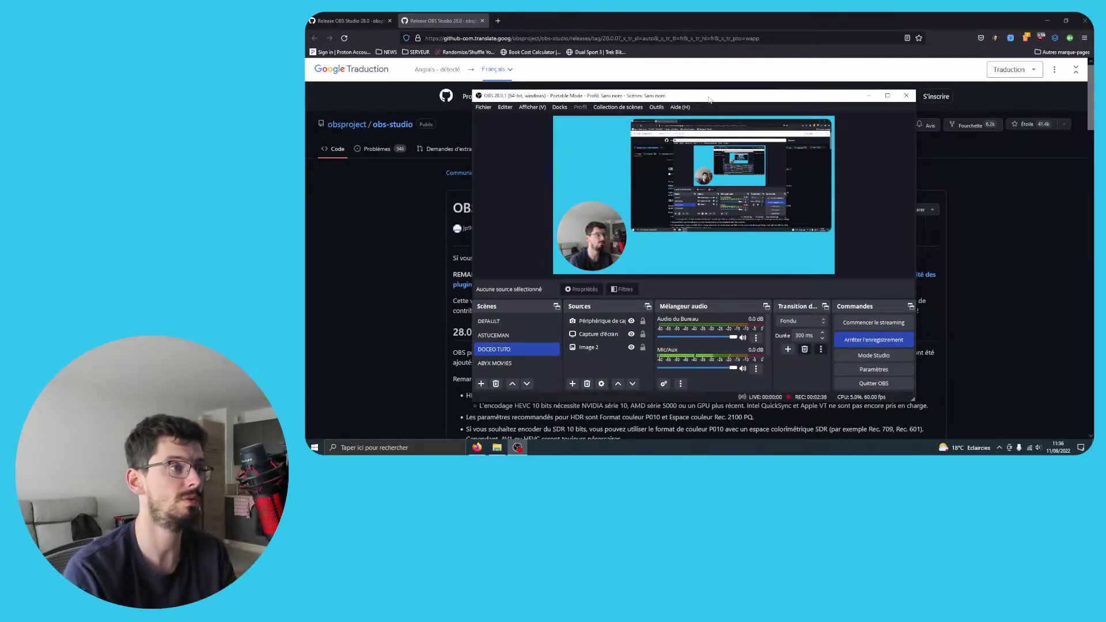
drag(708, 99, 708, 98)
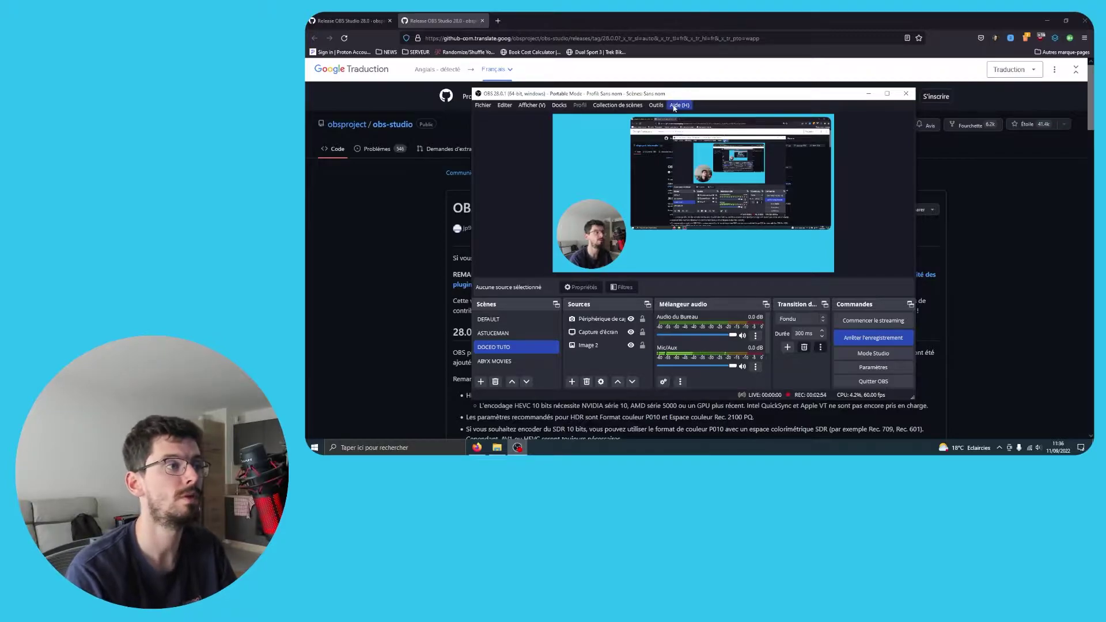
Switch to the OBS Studio 28.0 release notes and read the section on 10-bit and HDR video encoding
key(alt+Tab)
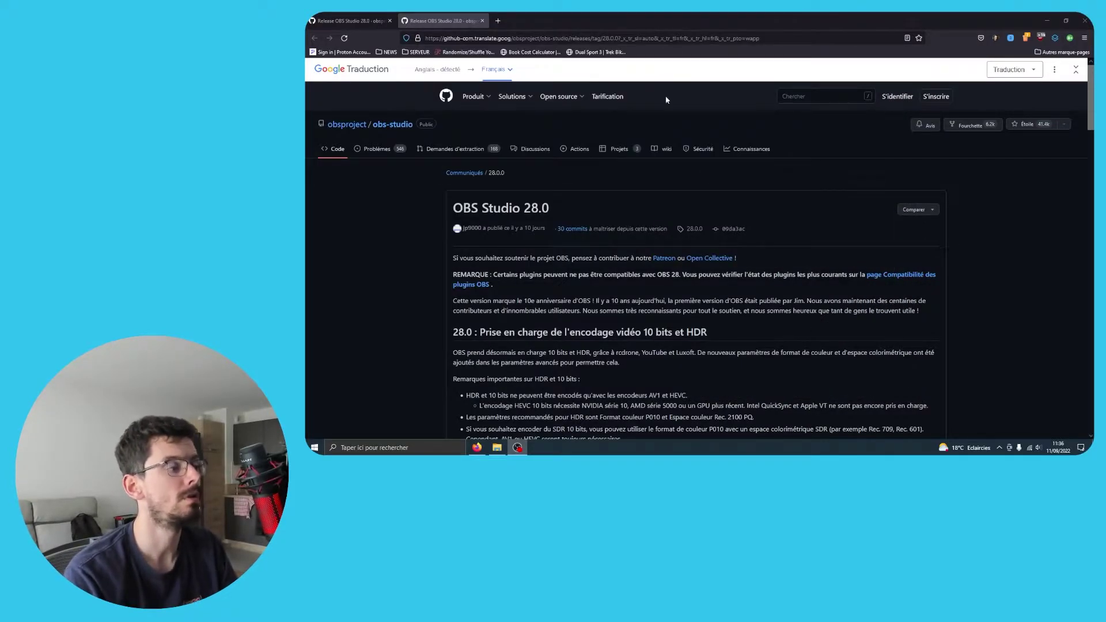
scroll(697, 262, down, 5)
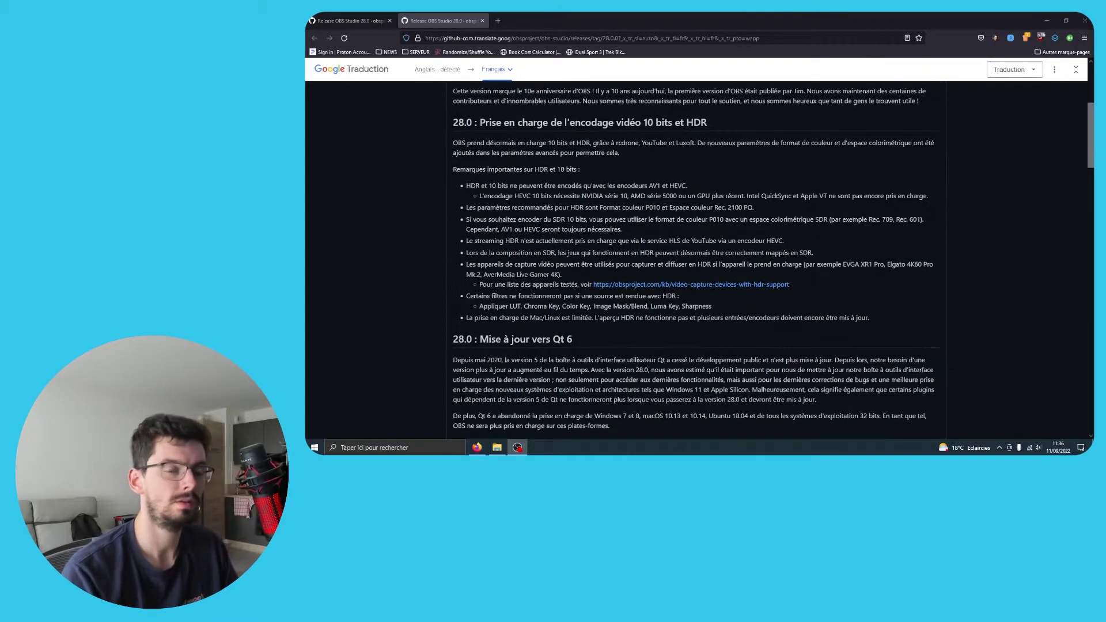
mouse_move(568, 253)
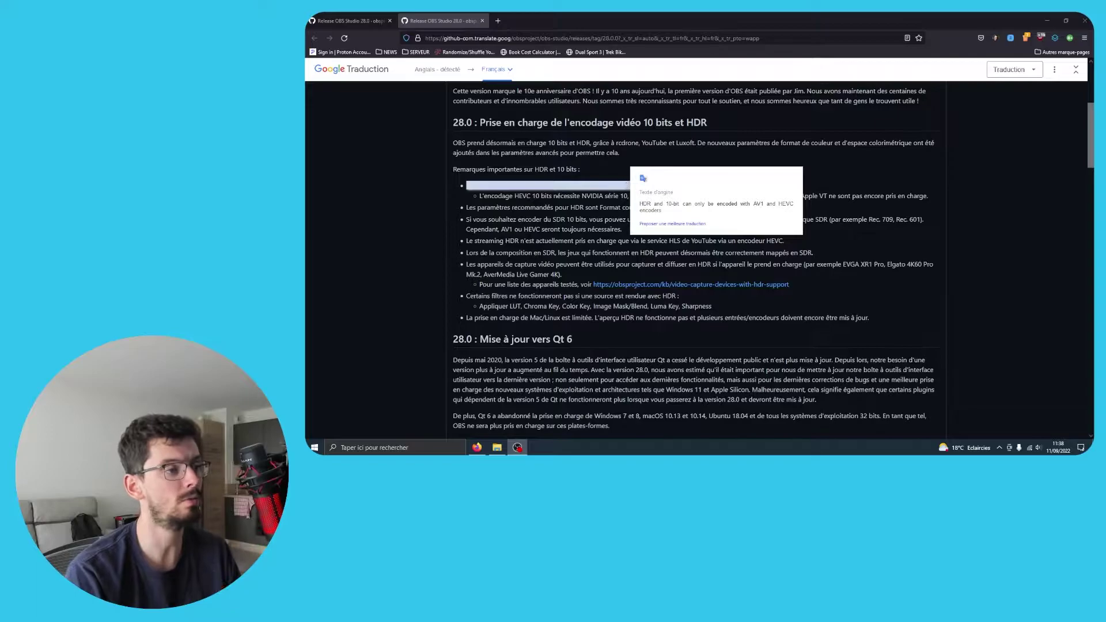
click(997, 194)
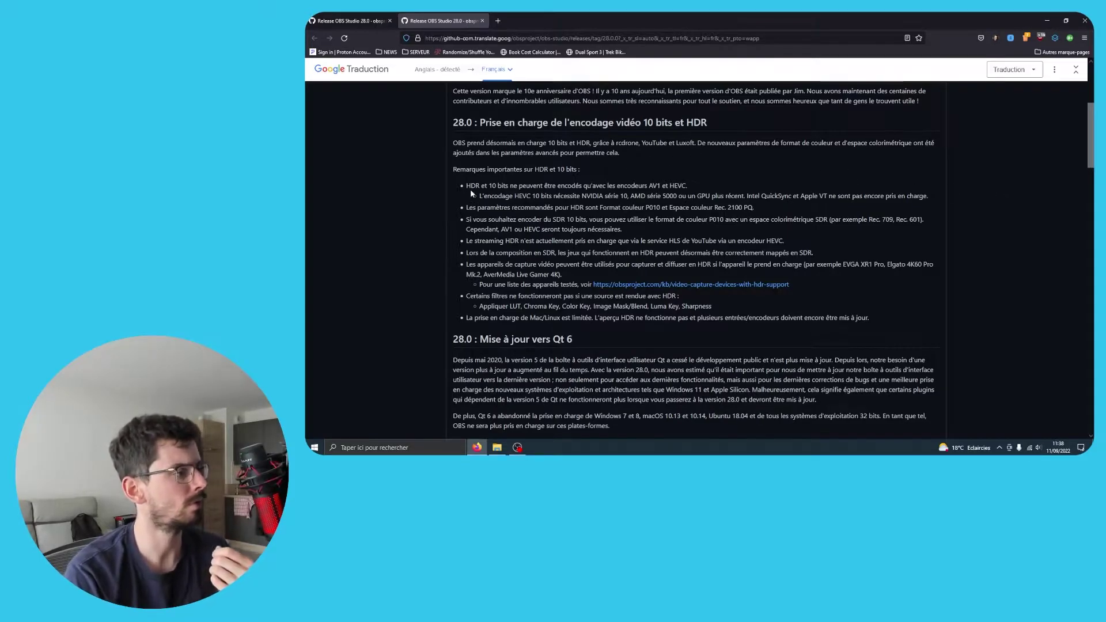
mouse_move(619, 199)
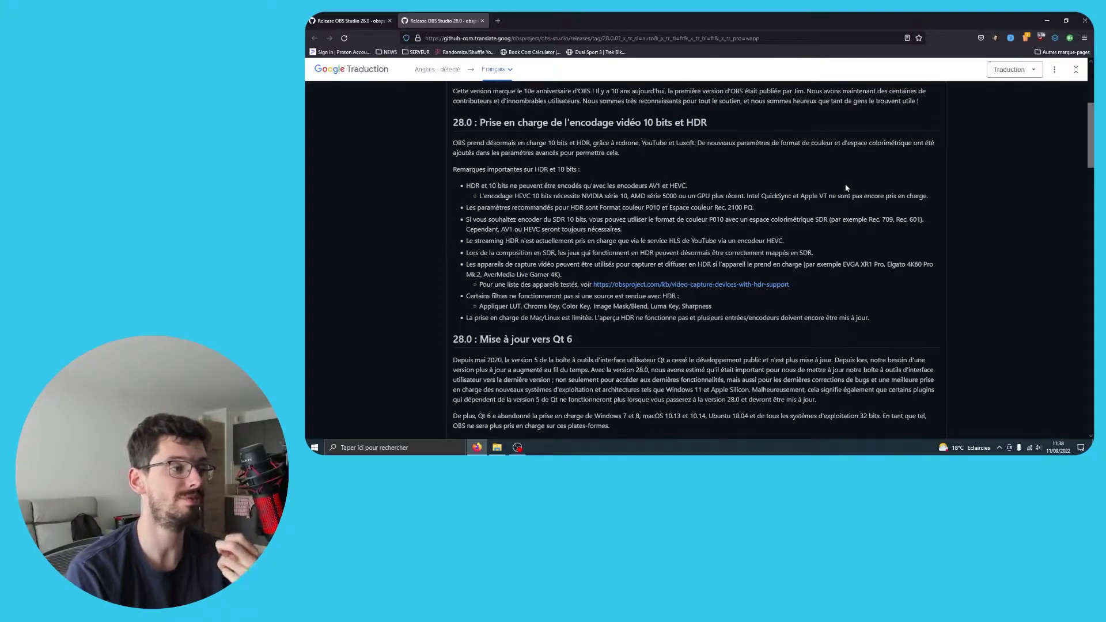
Switch to OBS and open the advanced settings to examine the video colour format and colour space options
key(alt+Tab)
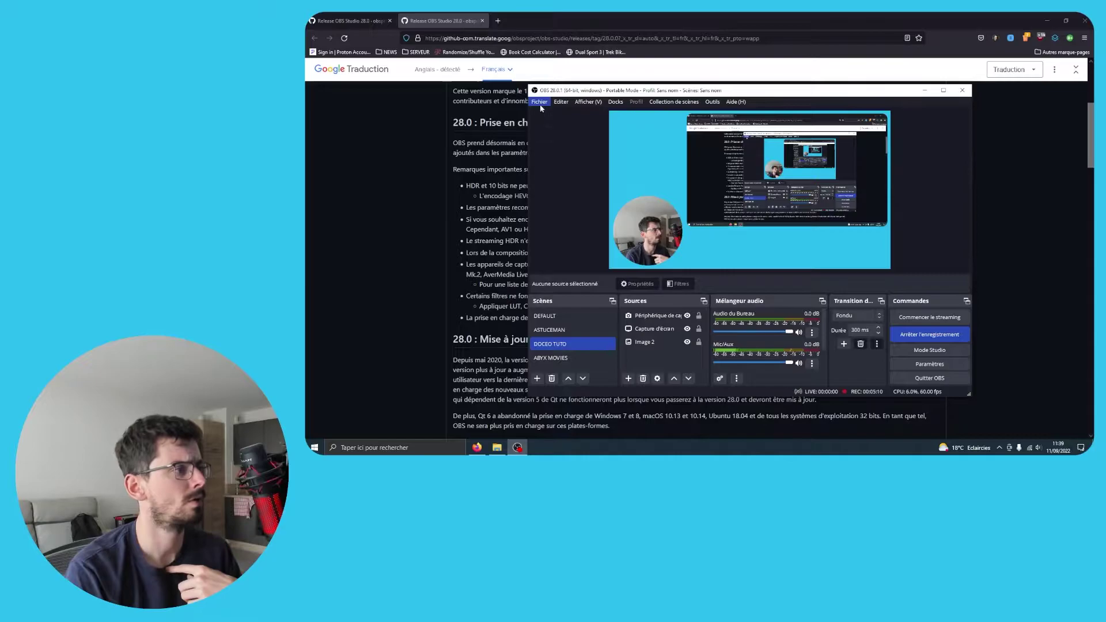
click(541, 102)
key(Escape)
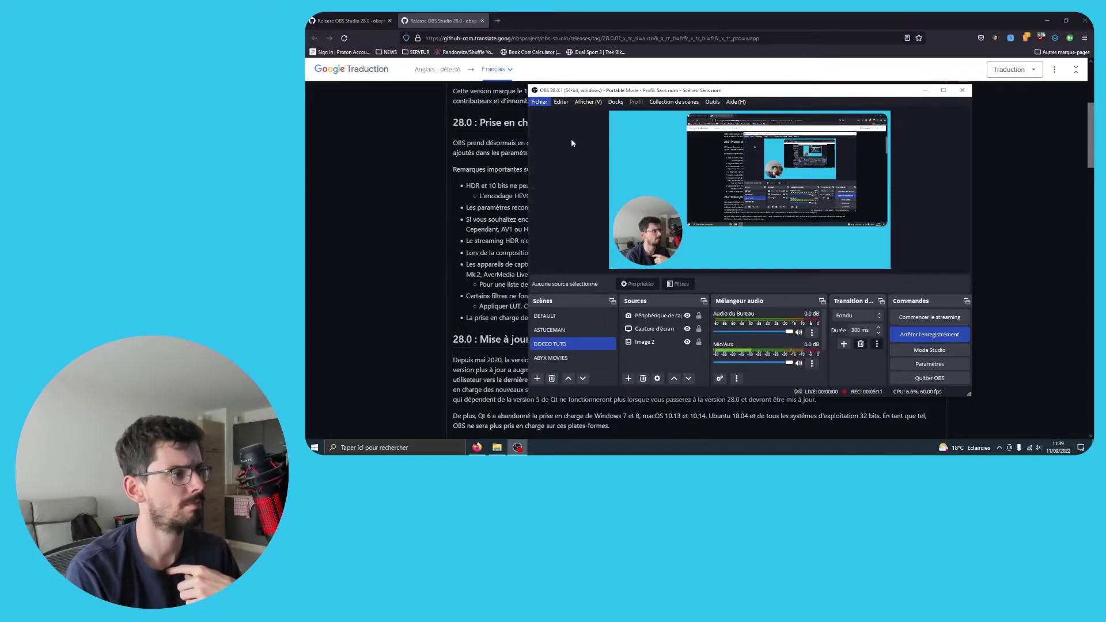
click(588, 211)
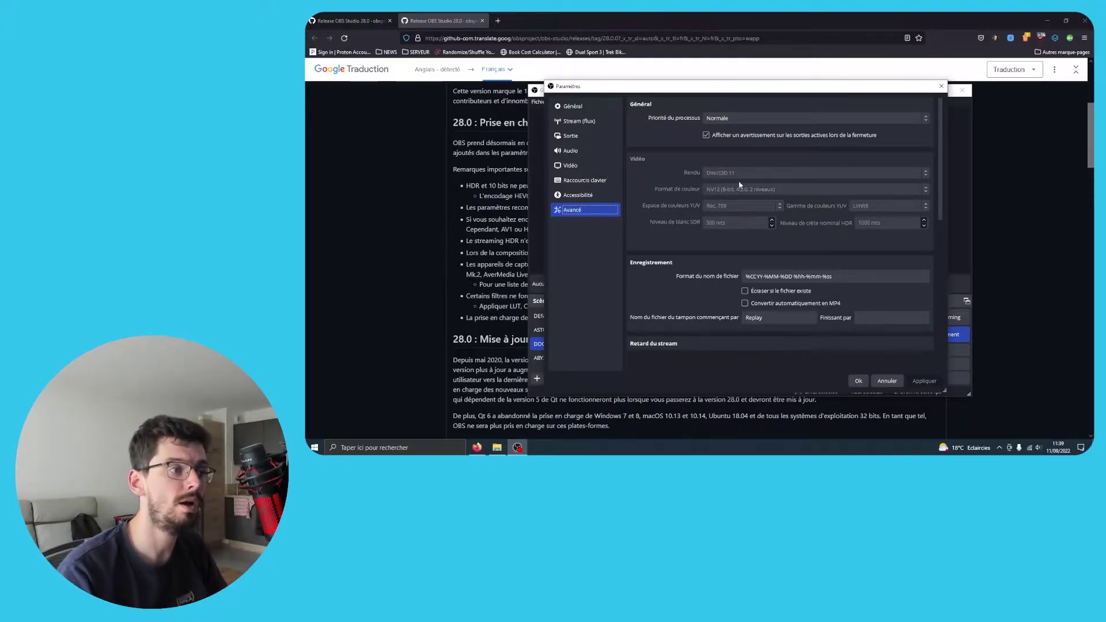
Read the recommended HDR and SDR colour settings in the release notes, and close the OBS settings without saving changes
click(611, 25)
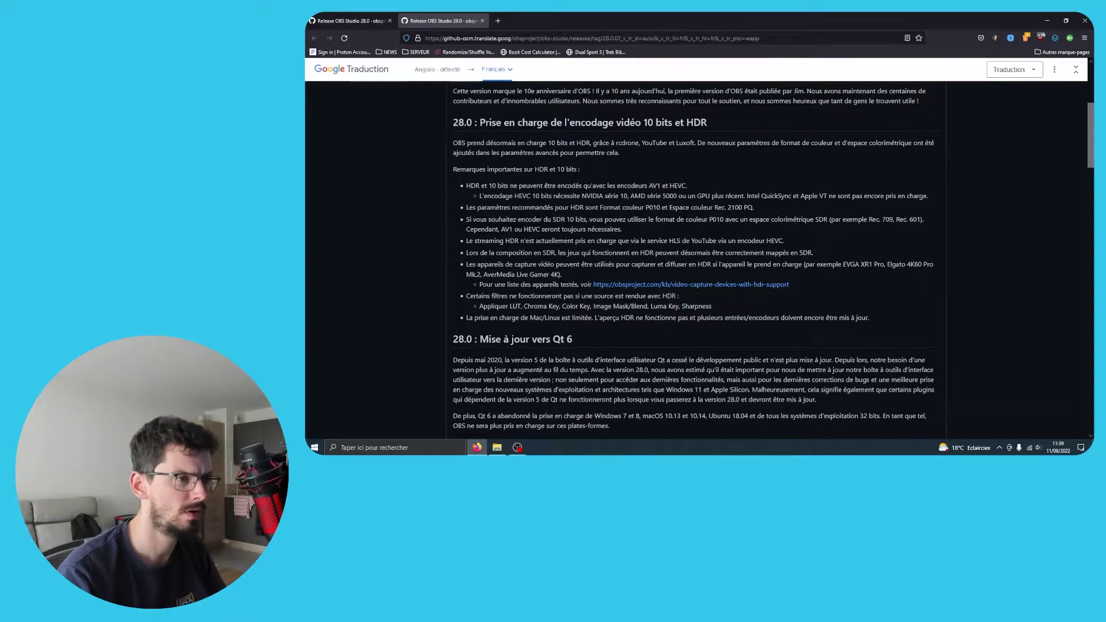
mouse_move(547, 207)
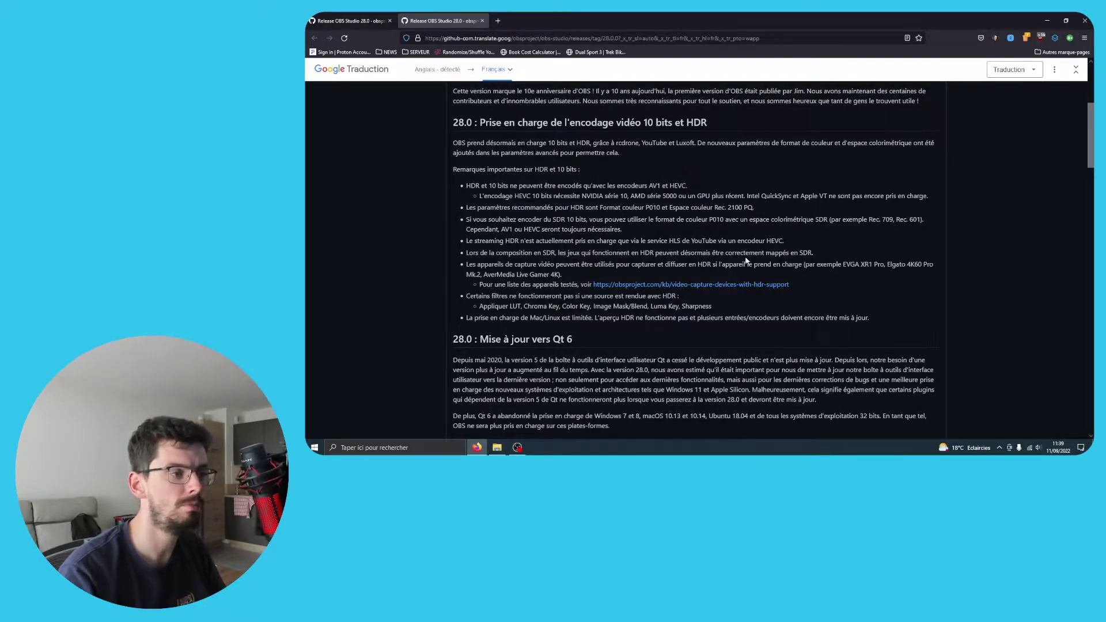
click(517, 447)
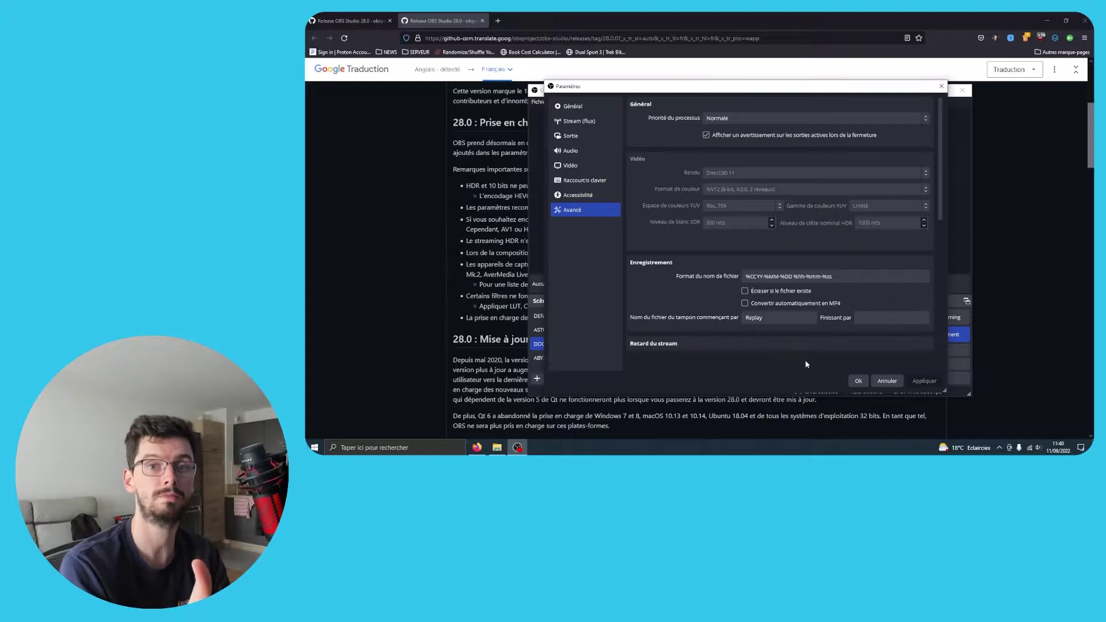
click(887, 380)
click(1020, 201)
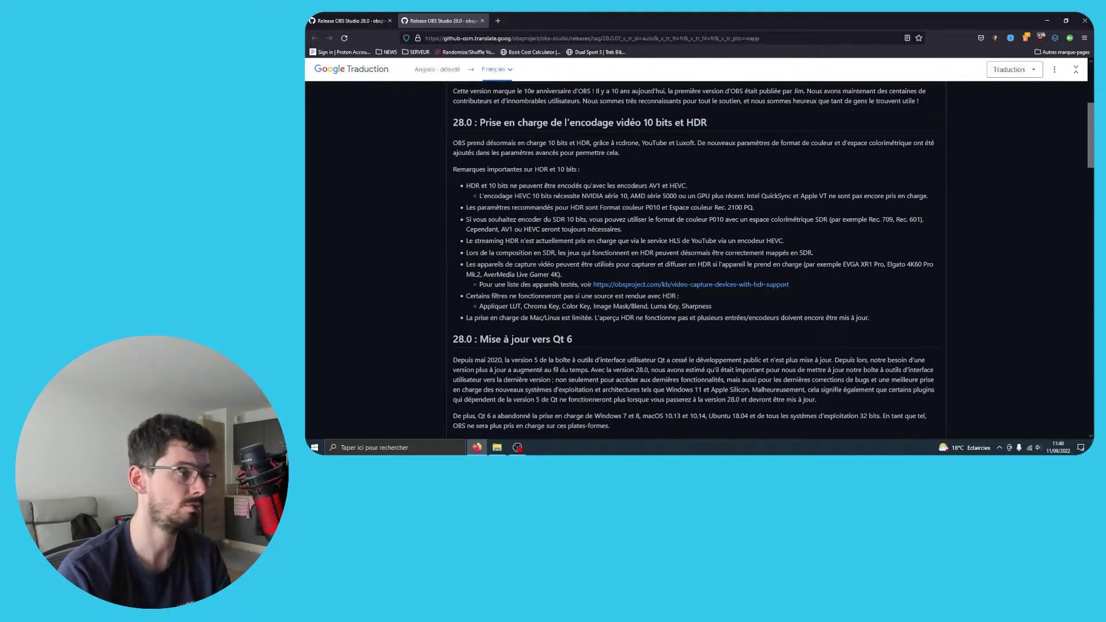
Switch to OBS and examine the recording and streaming encoder options in the output settings
key(alt+Tab)
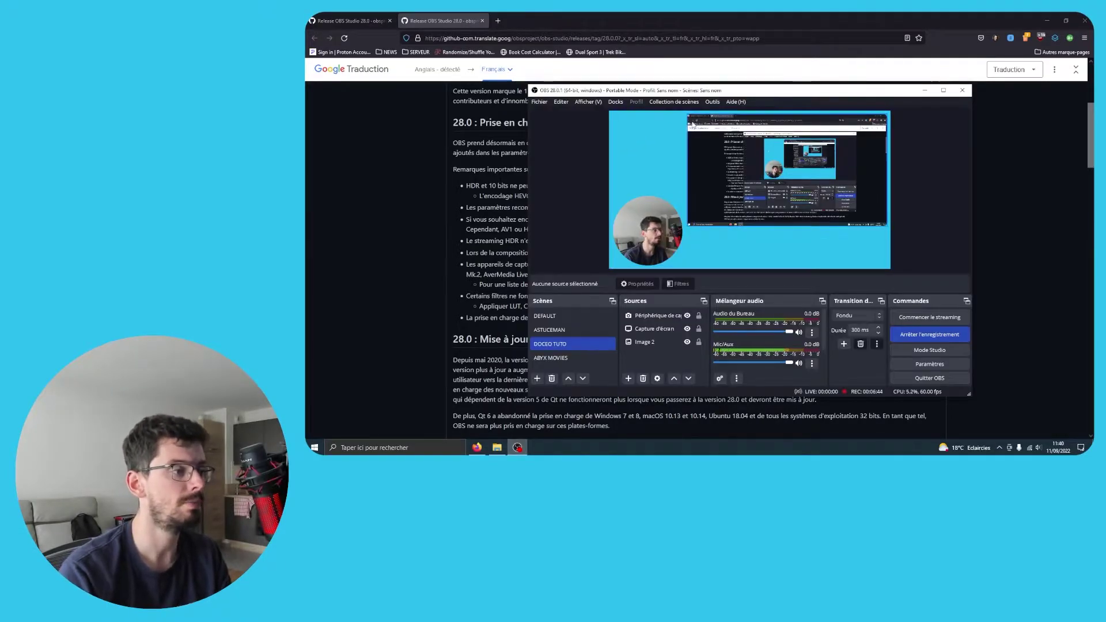
click(540, 102)
key(Escape)
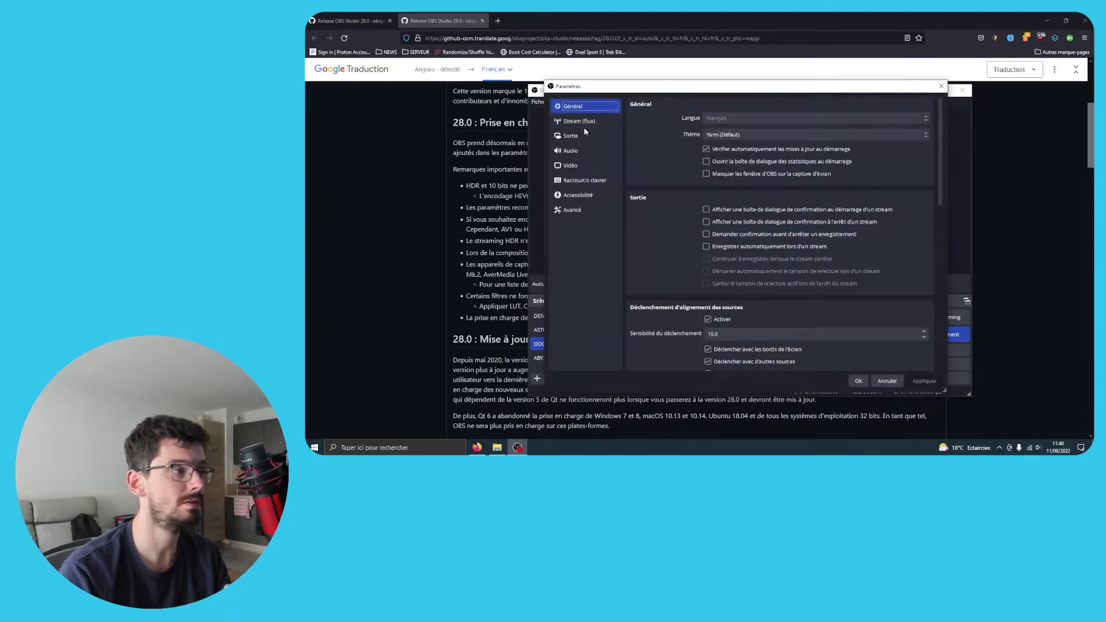
click(570, 135)
click(683, 122)
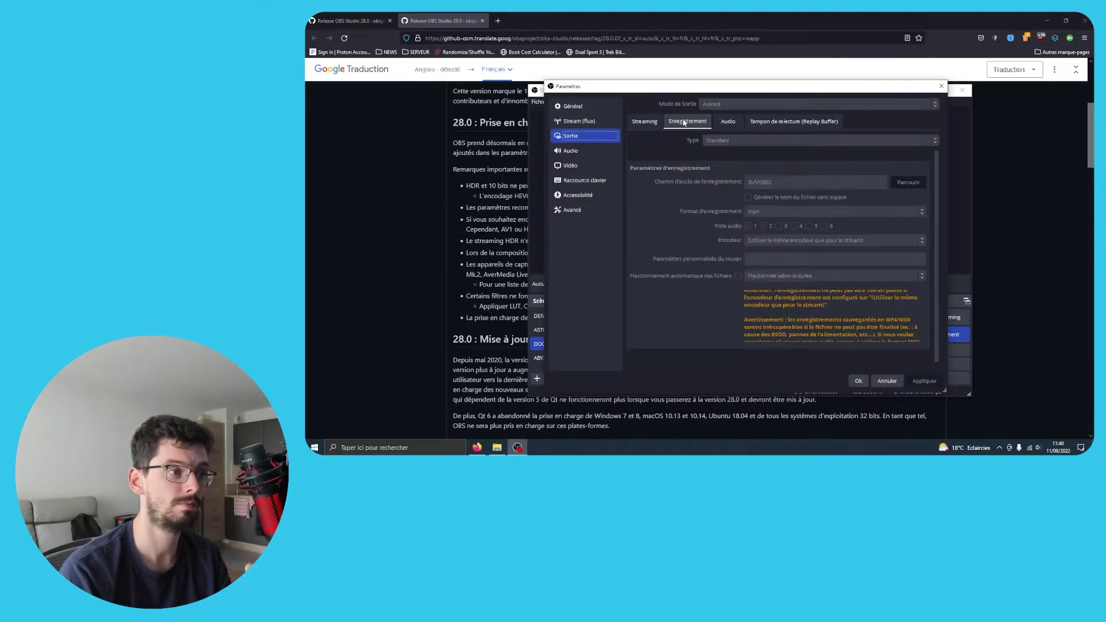
click(644, 121)
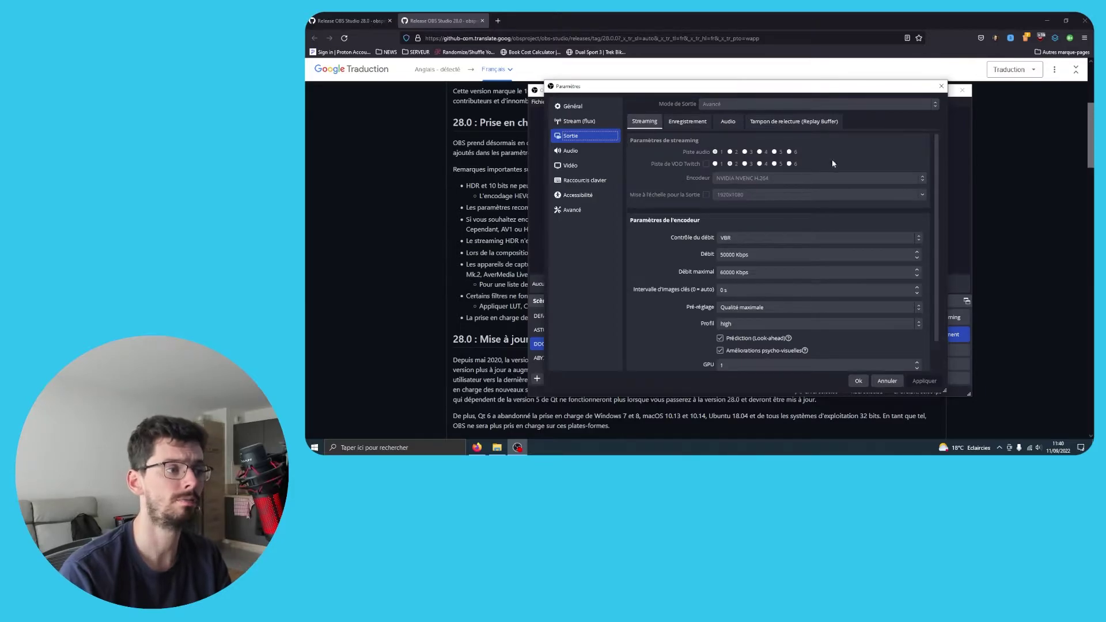
Check the encoder requirements in the release notes against the recording encoder option in OBS's output settings
key(alt+Tab)
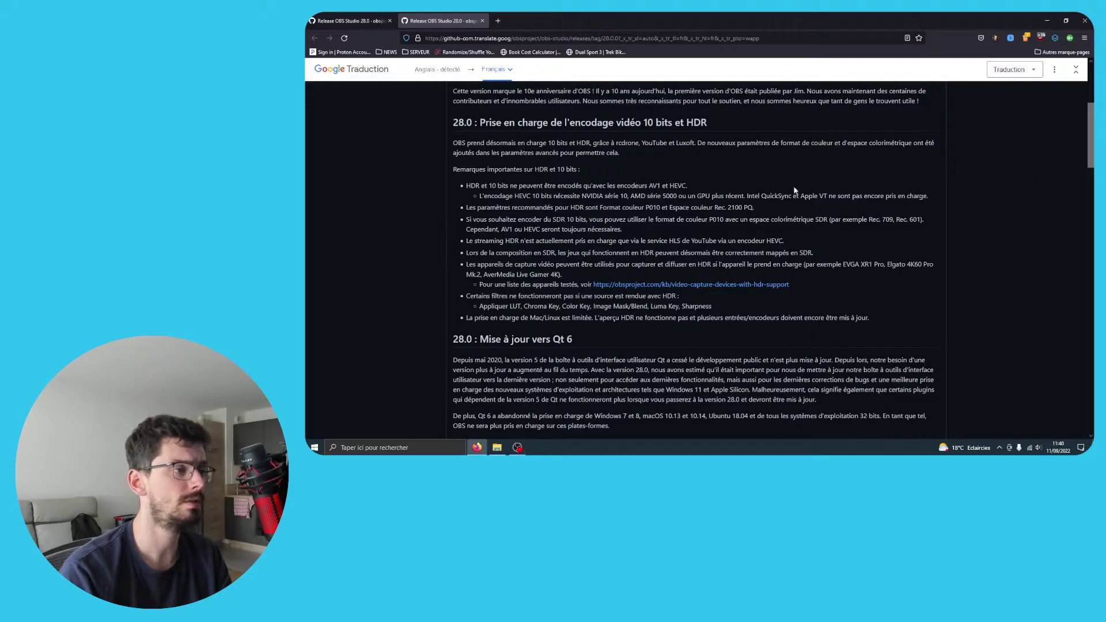
click(518, 447)
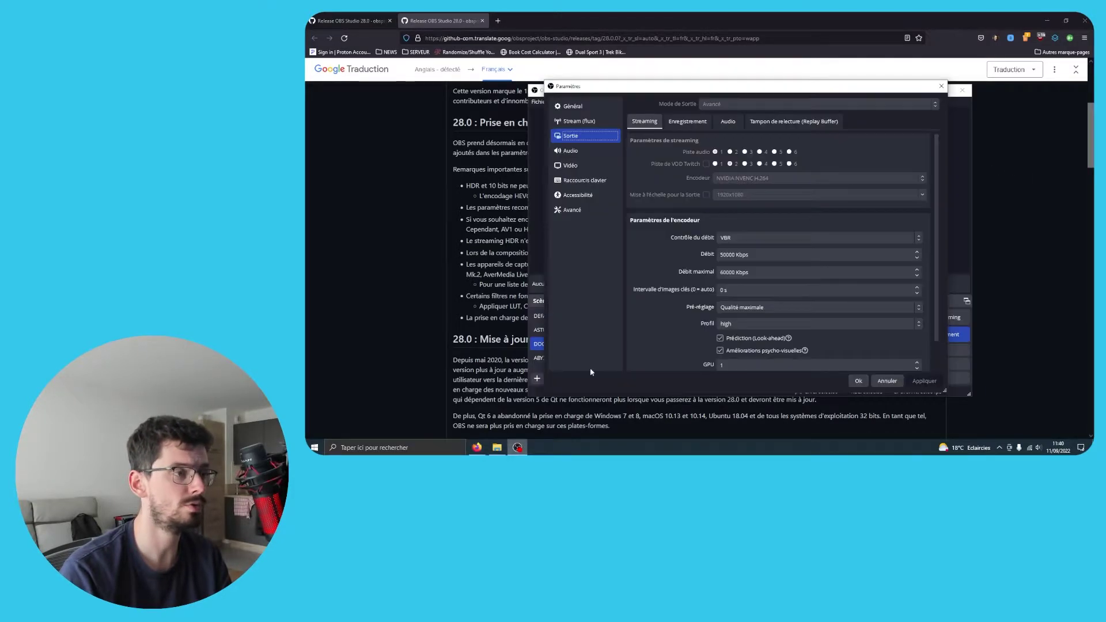
click(679, 123)
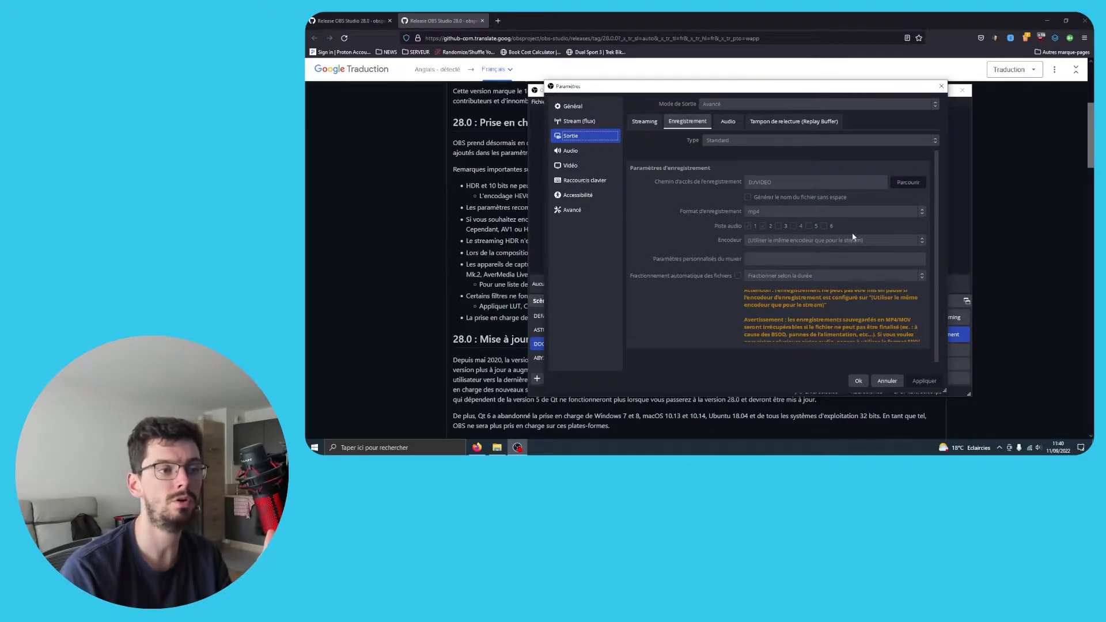
Read the HDR streaming and capture device notes in the browser, and close the OBS settings without saving changes
click(991, 185)
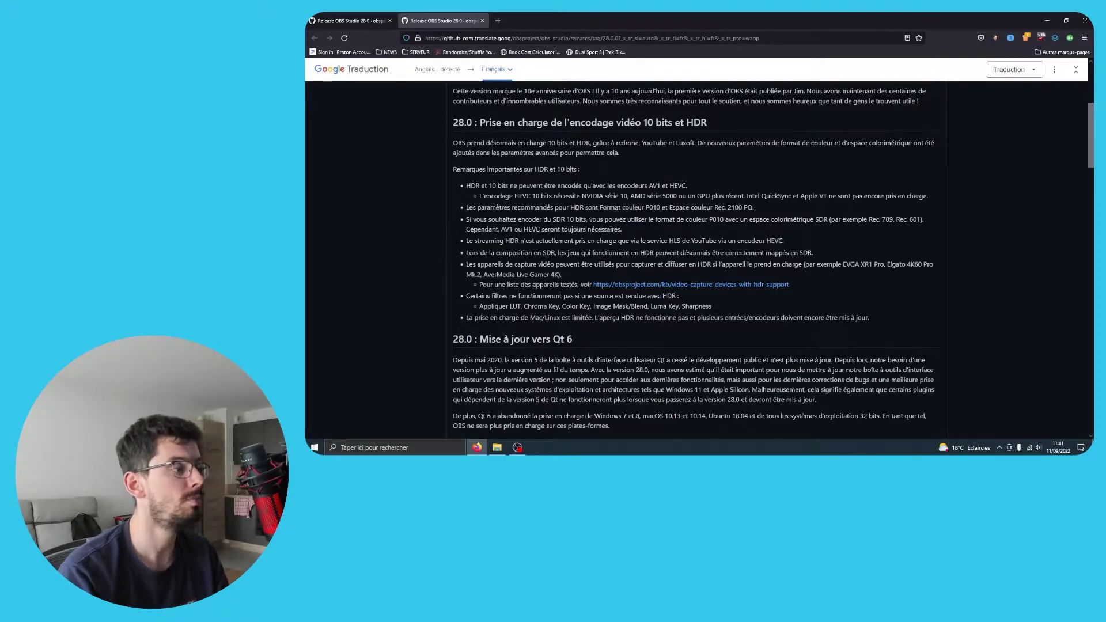
mouse_move(550, 230)
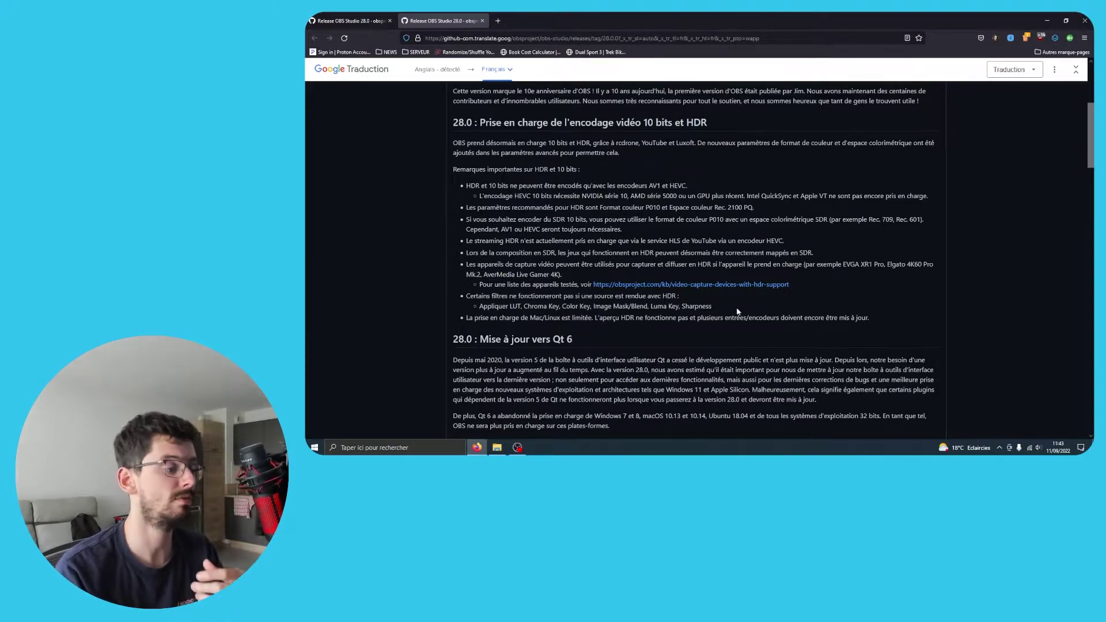
click(517, 447)
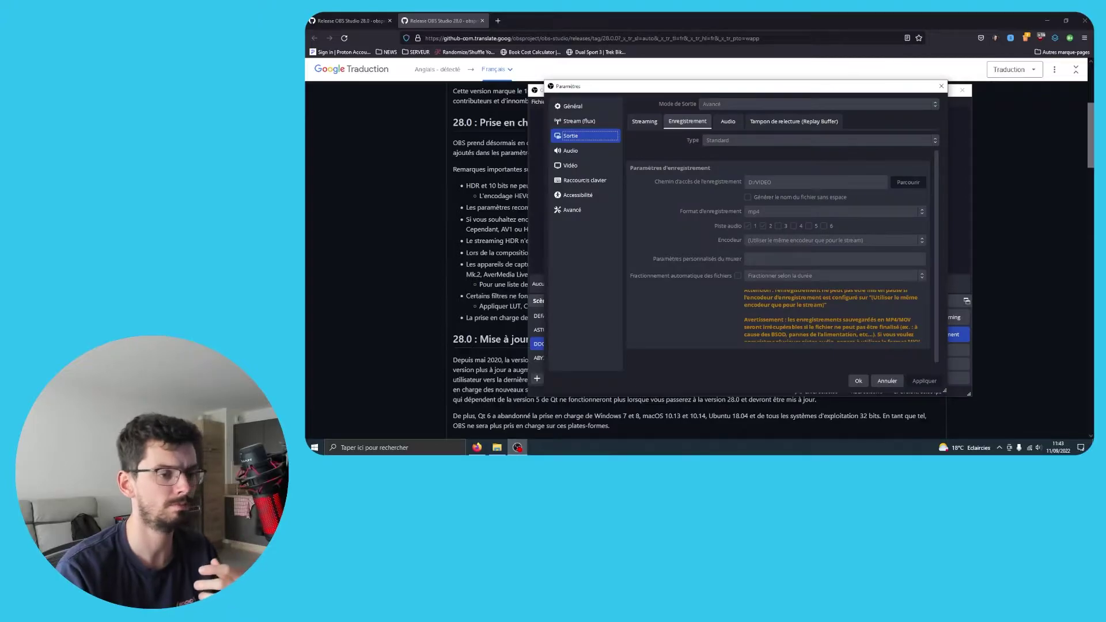
click(885, 380)
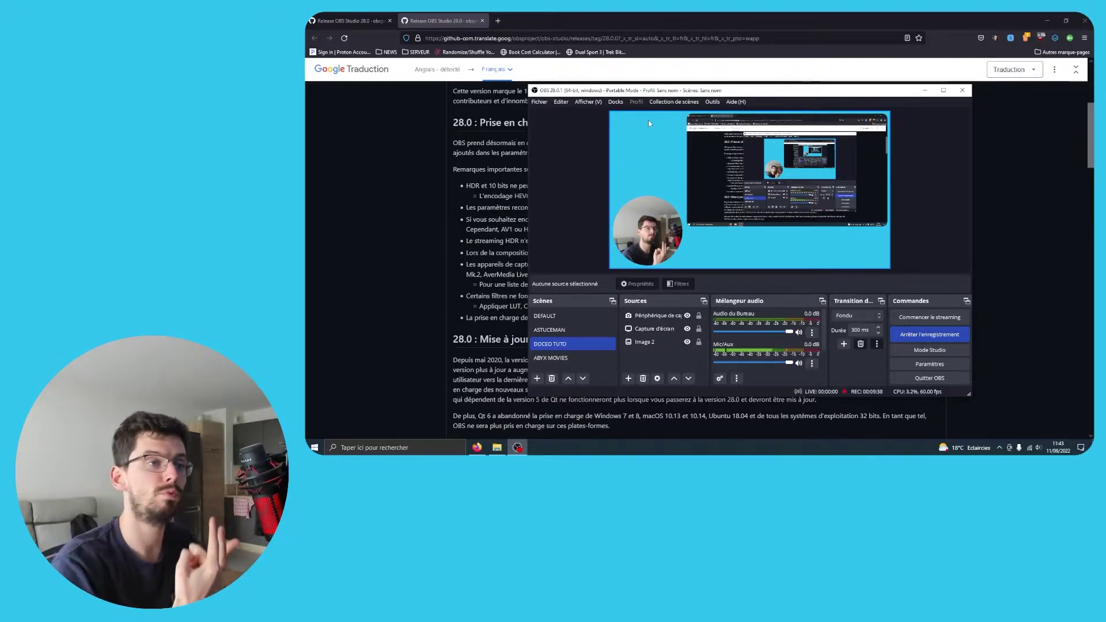
Return to the release notes and read the HDR filter limitations, the Qt 6 update and the Apple Silicon sections
click(1043, 164)
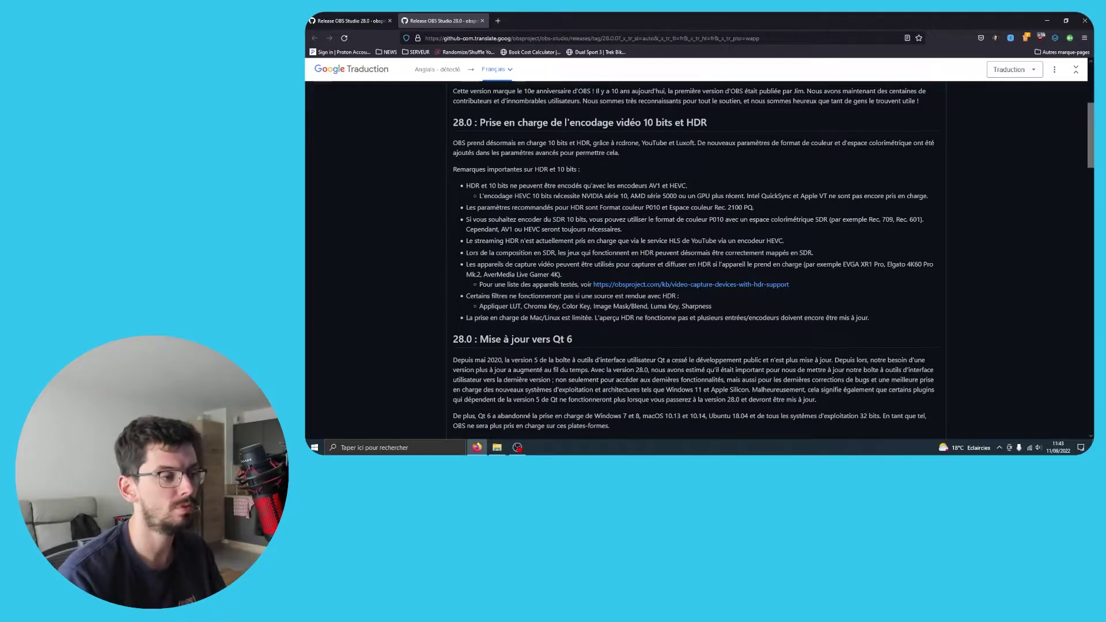
mouse_move(625, 307)
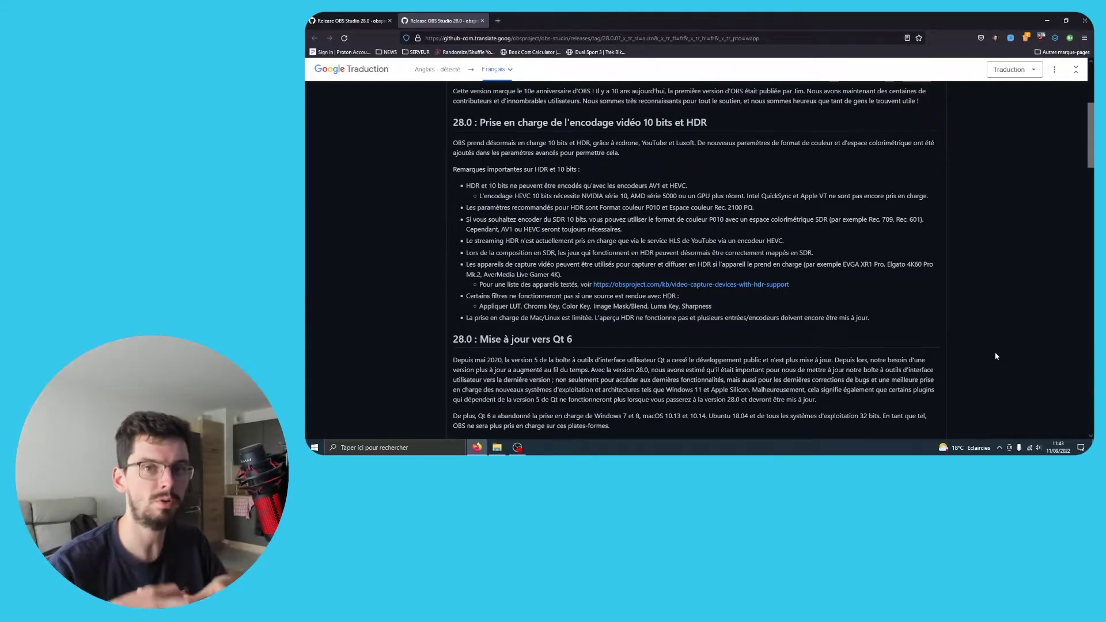
scroll(996, 356, down, 3)
scroll(1046, 325, down, 2)
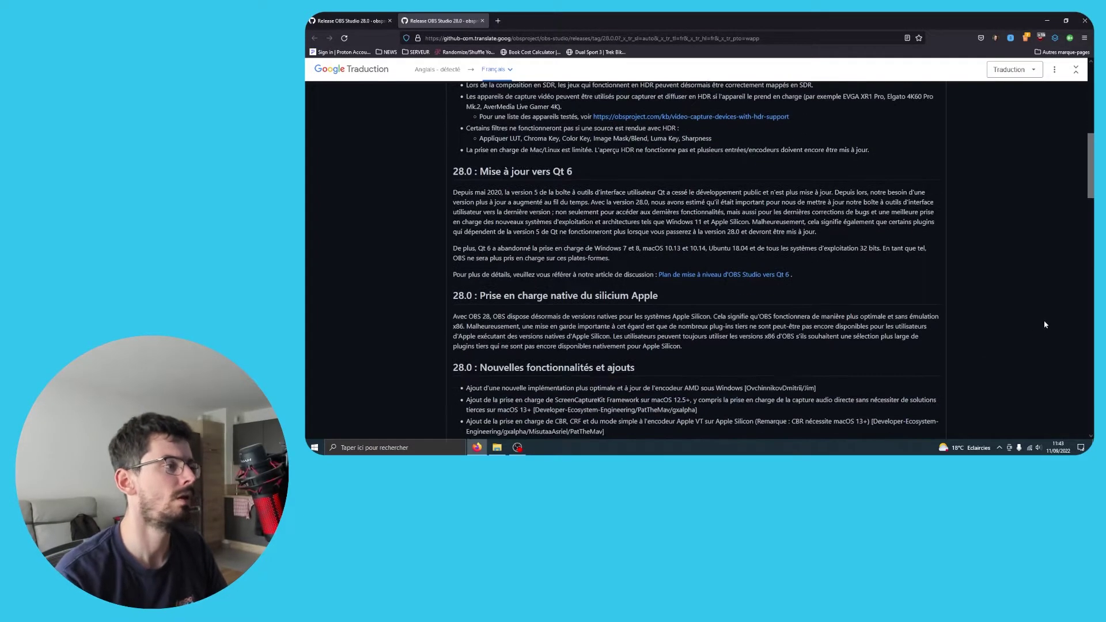
Switch to OBS to look over the main window and its sources, and return to the release notes in the browser
click(517, 447)
click(648, 319)
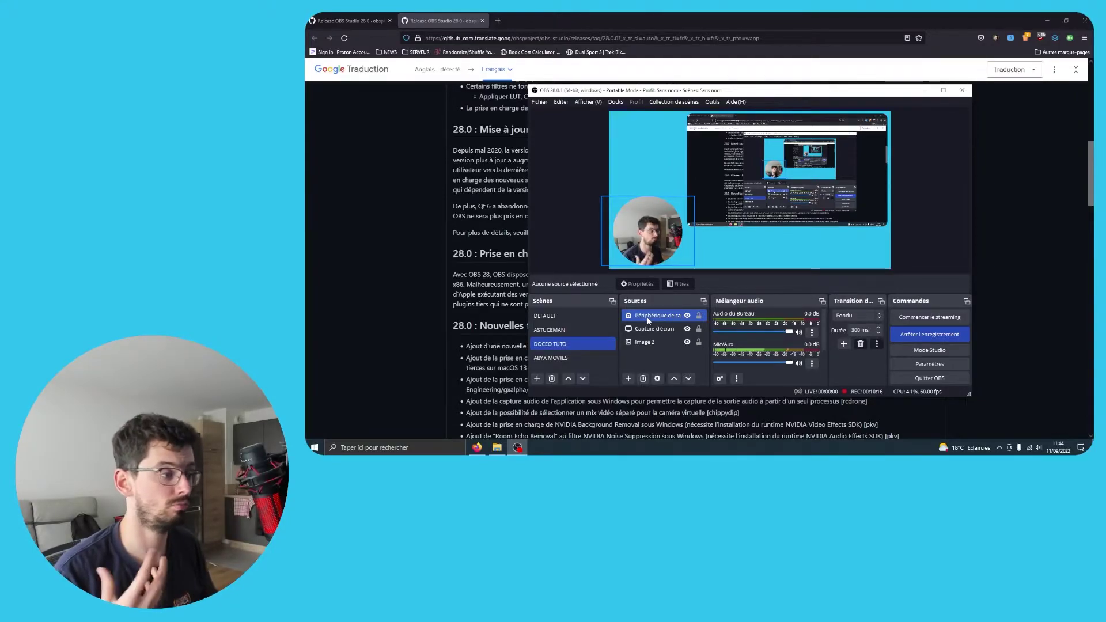
click(835, 271)
click(1007, 249)
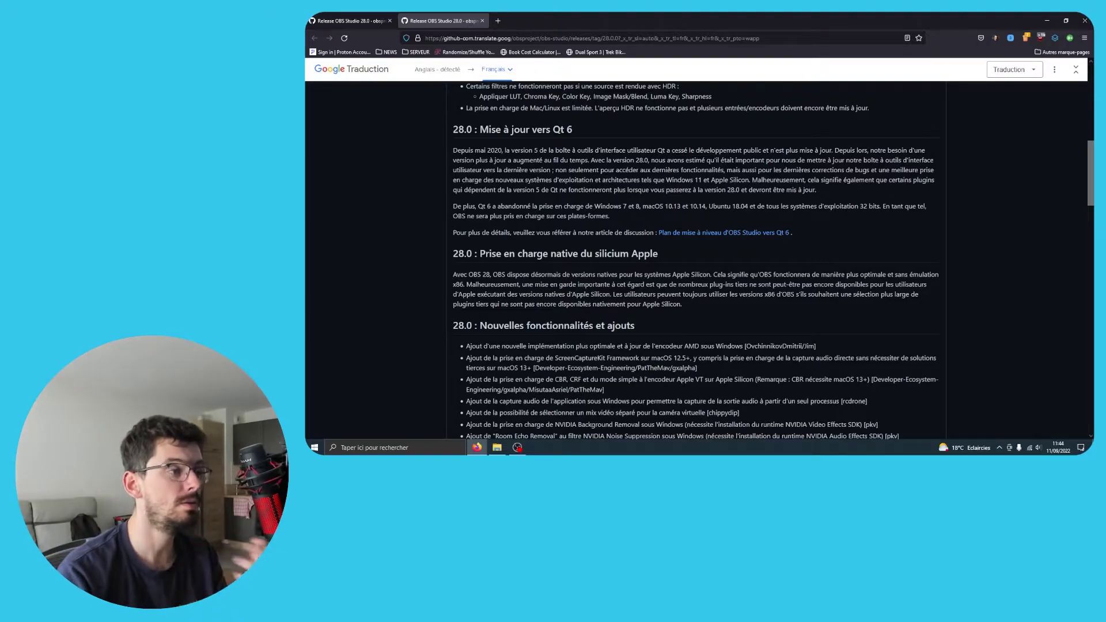
Read the Qt 6 and native Apple Silicon sections of the release notes and move on to the 28.0 new features list
mouse_move(696, 182)
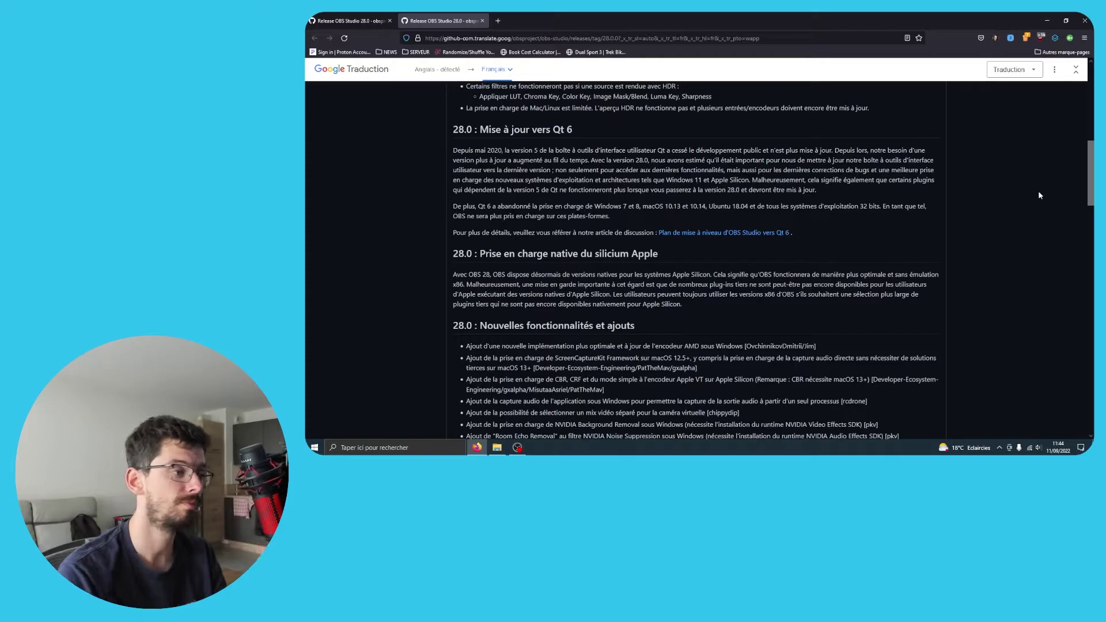
scroll(1041, 253, down, 2)
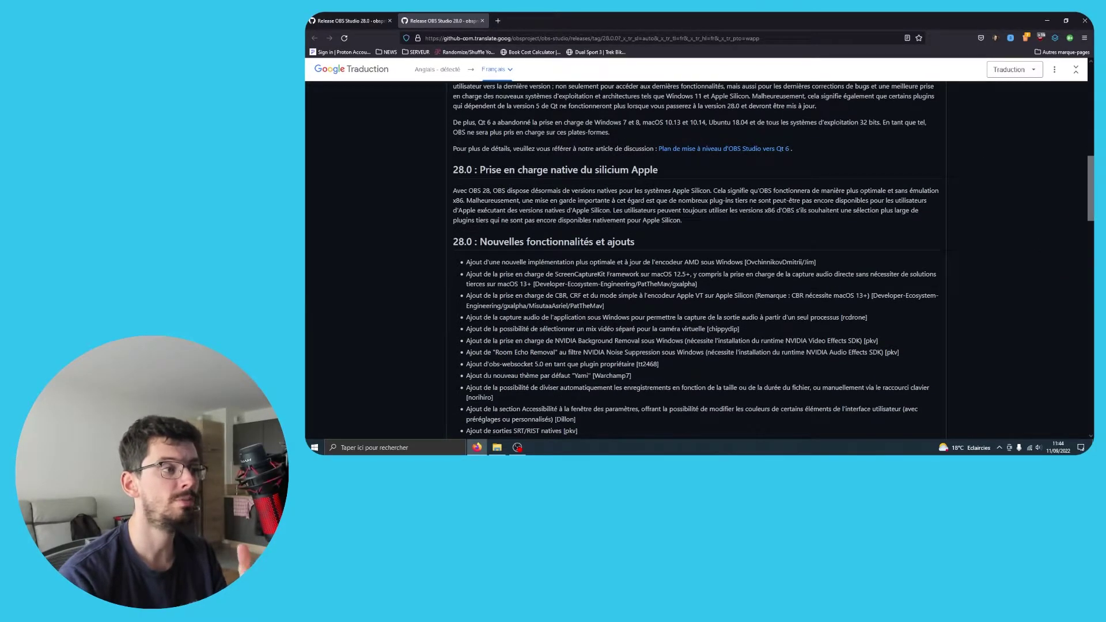
mouse_move(646, 168)
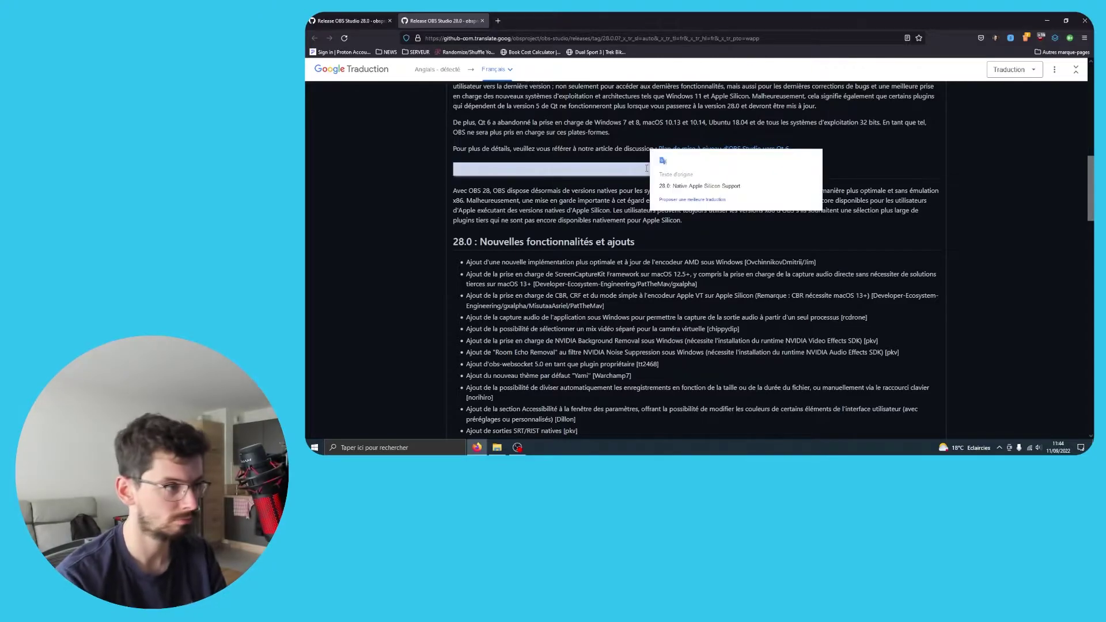
scroll(979, 235, down, 3)
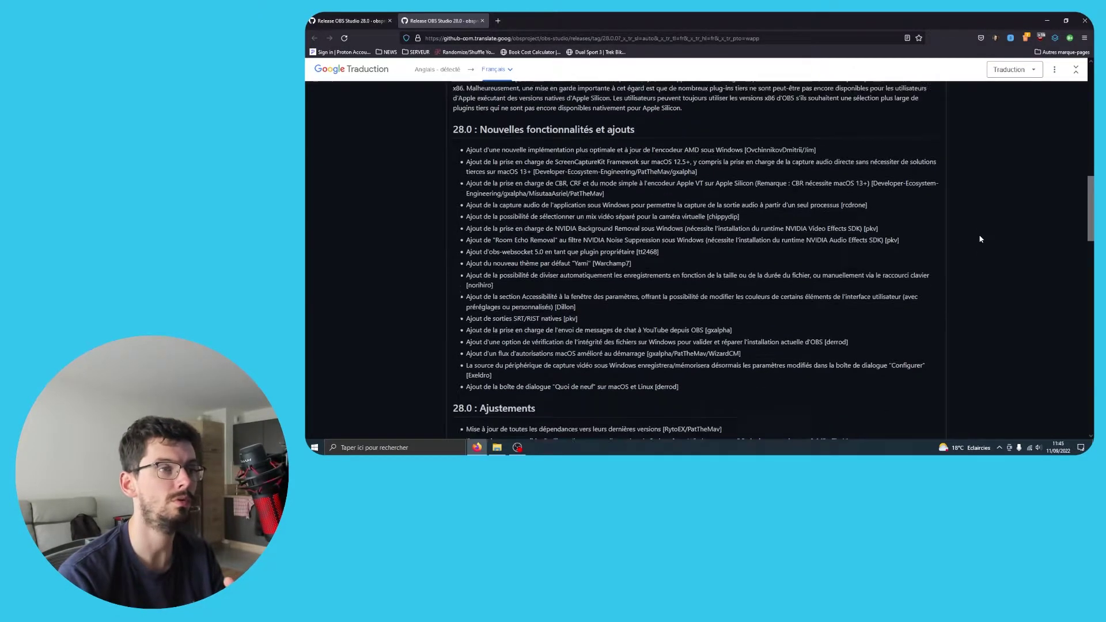
scroll(979, 239, up, 2)
scroll(979, 239, down, 3)
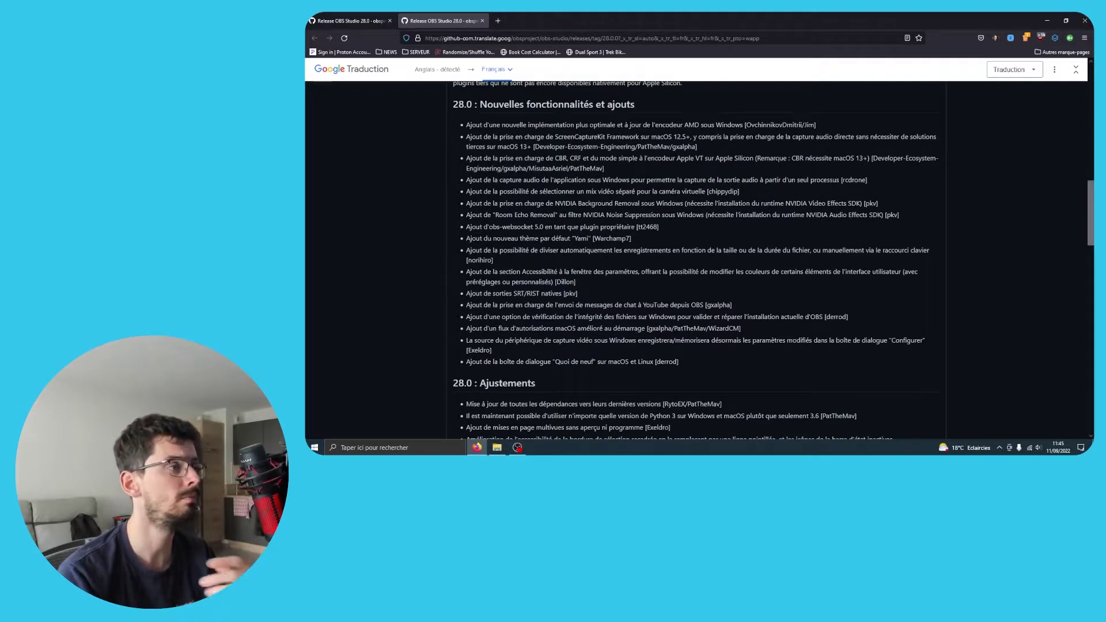
mouse_move(779, 161)
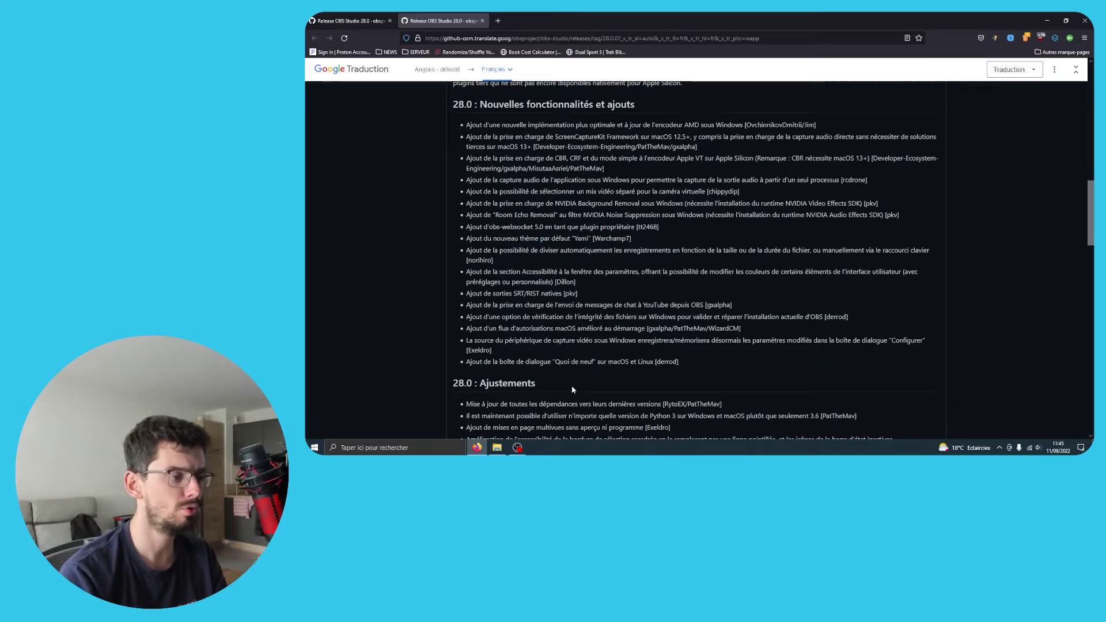
scroll(797, 219, up, 4)
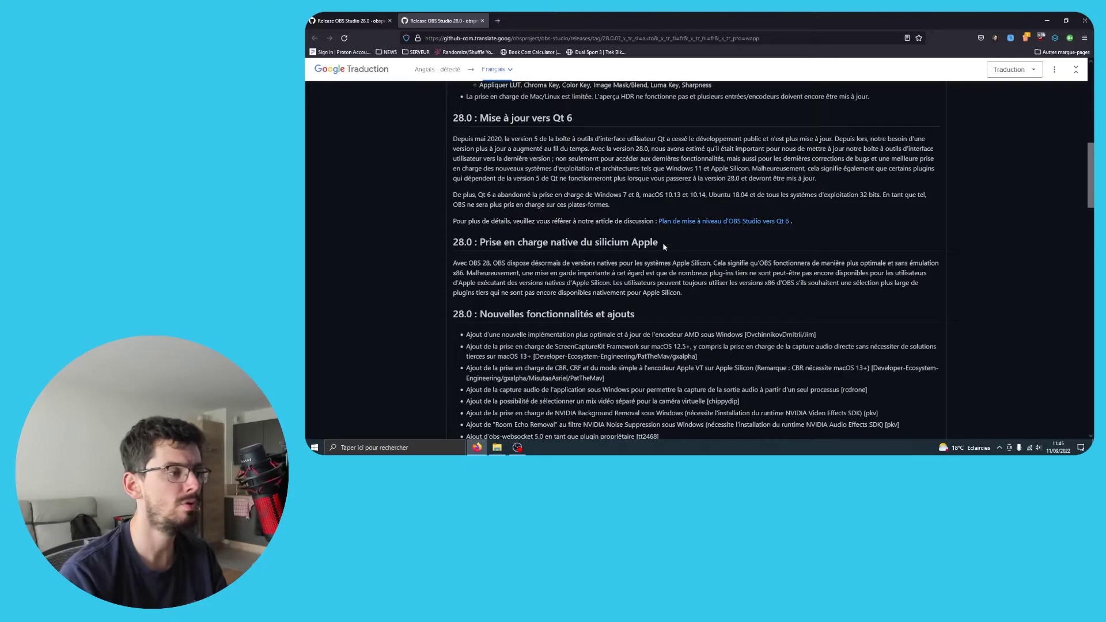
scroll(977, 261, down, 2)
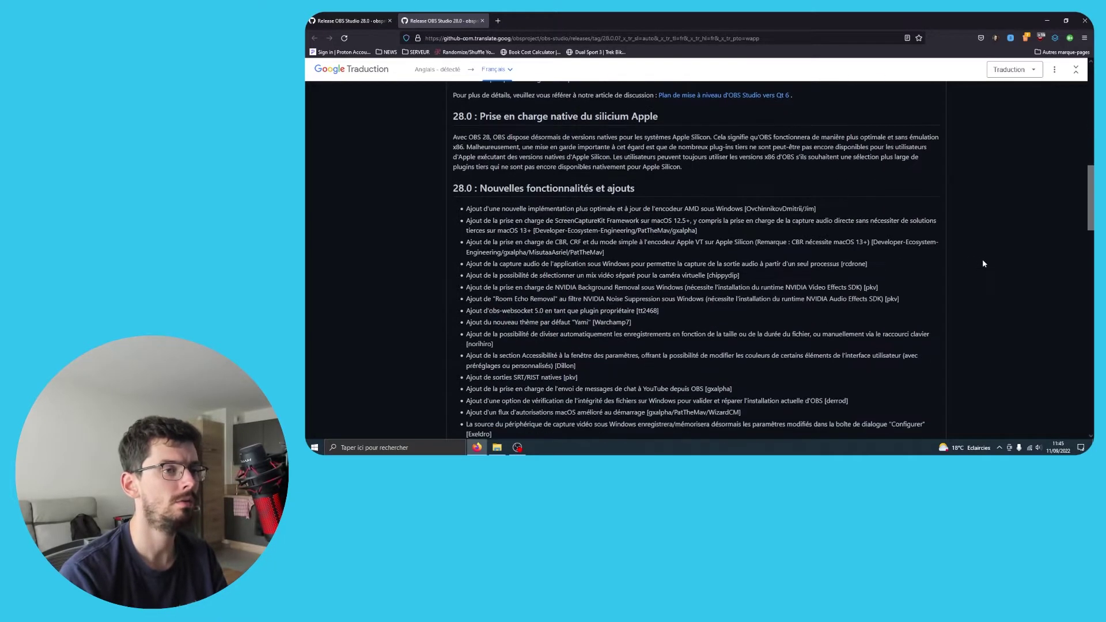
scroll(1090, 216, down, 1)
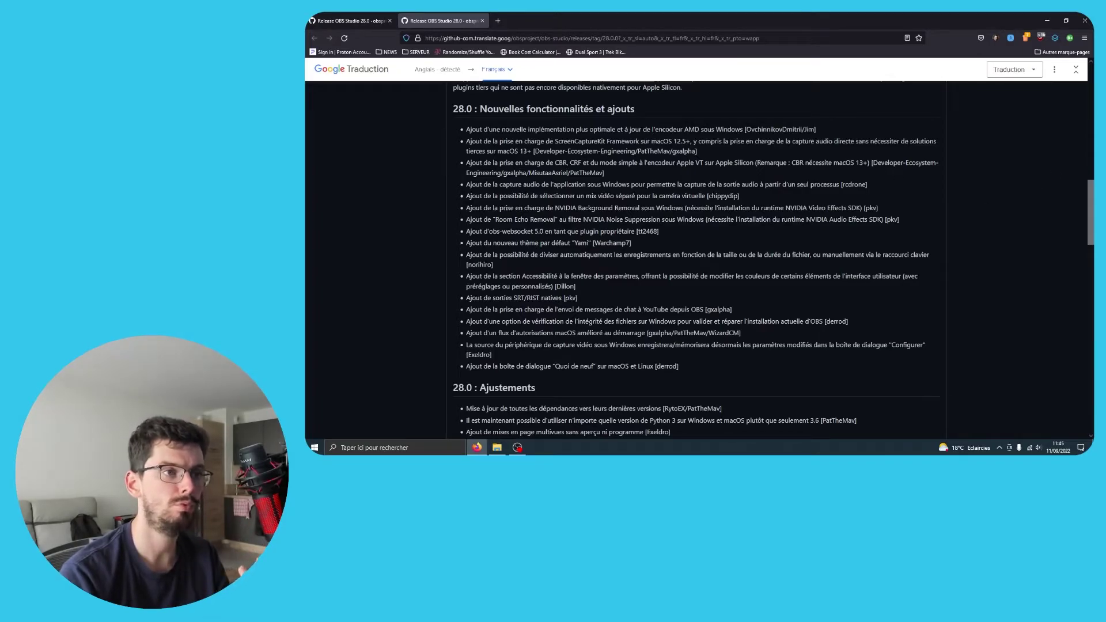
Read the new features entries from macOS ScreenCaptureKit support through application audio capture and NVIDIA Background Removal to obs-websocket 5.0
mouse_move(880, 152)
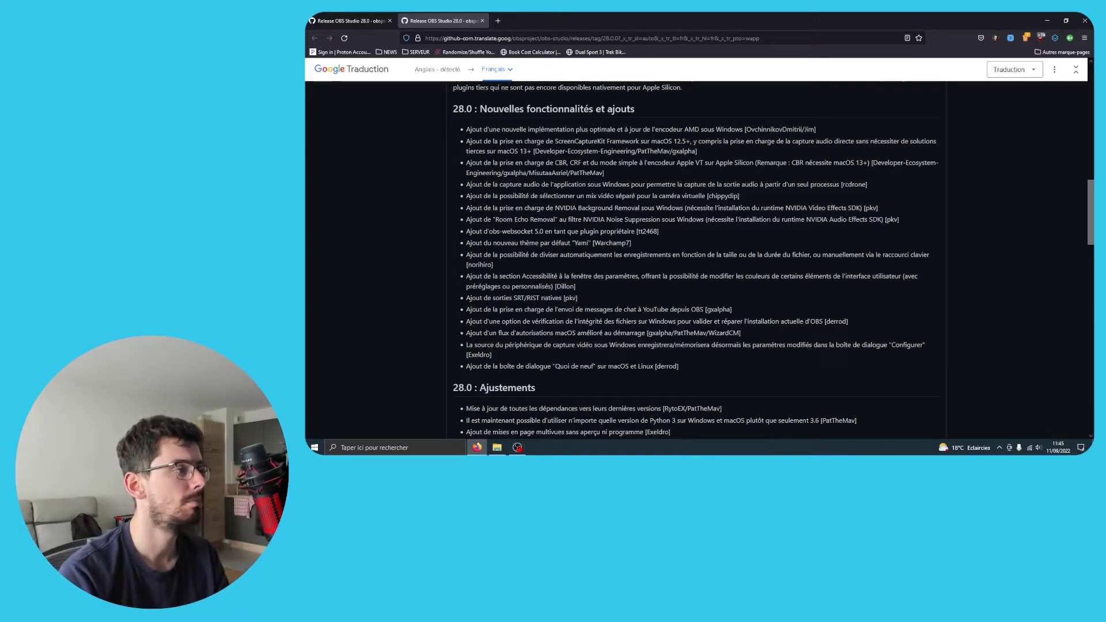
mouse_move(566, 147)
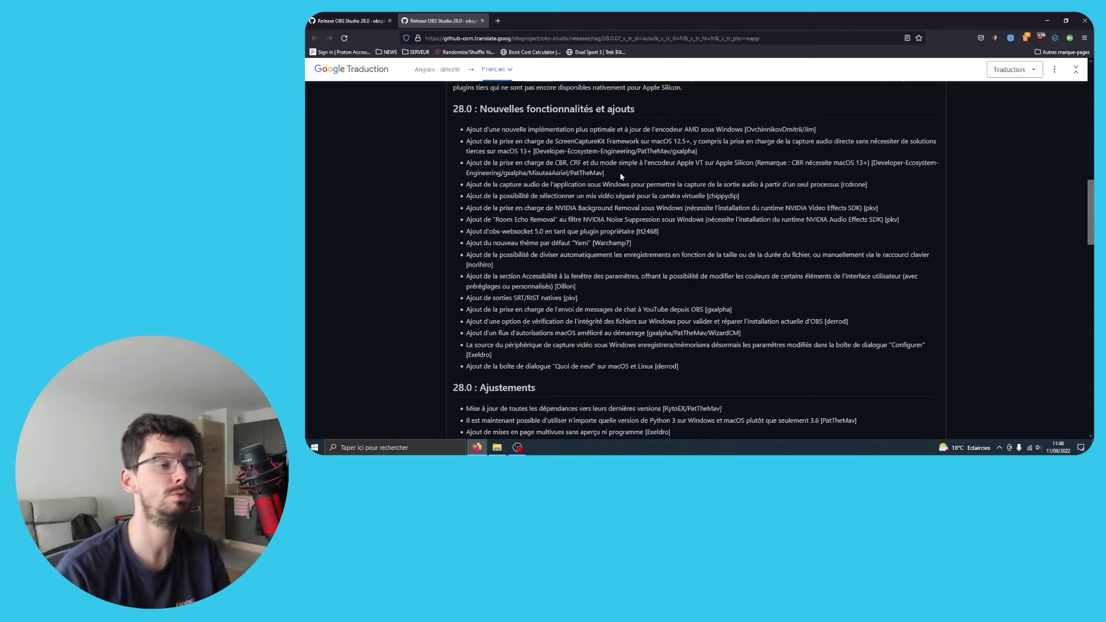
mouse_move(540, 189)
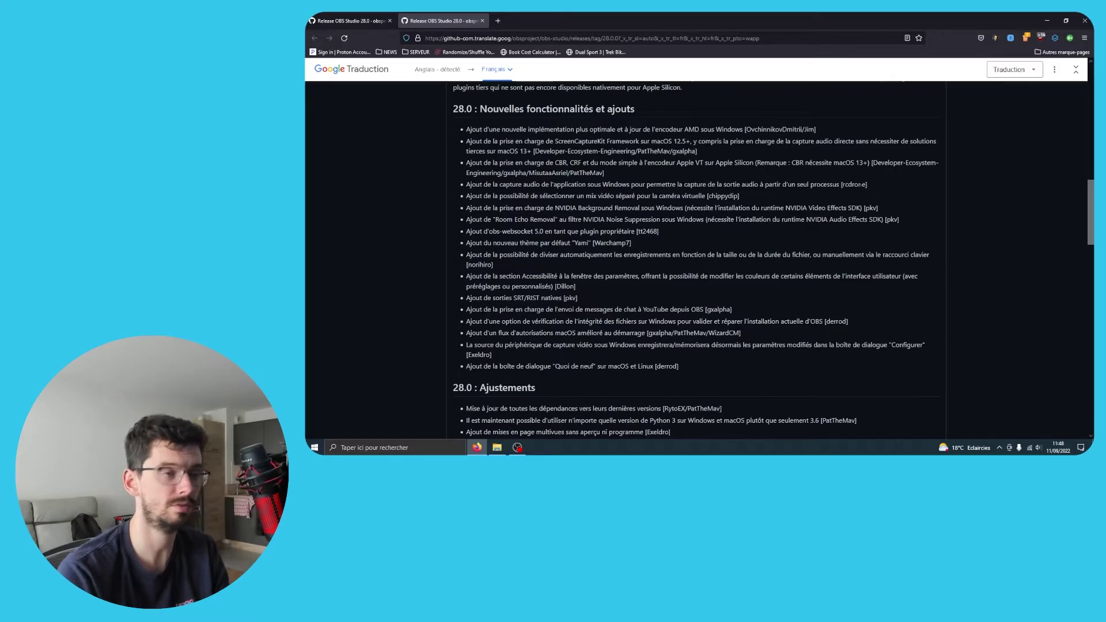
mouse_move(861, 185)
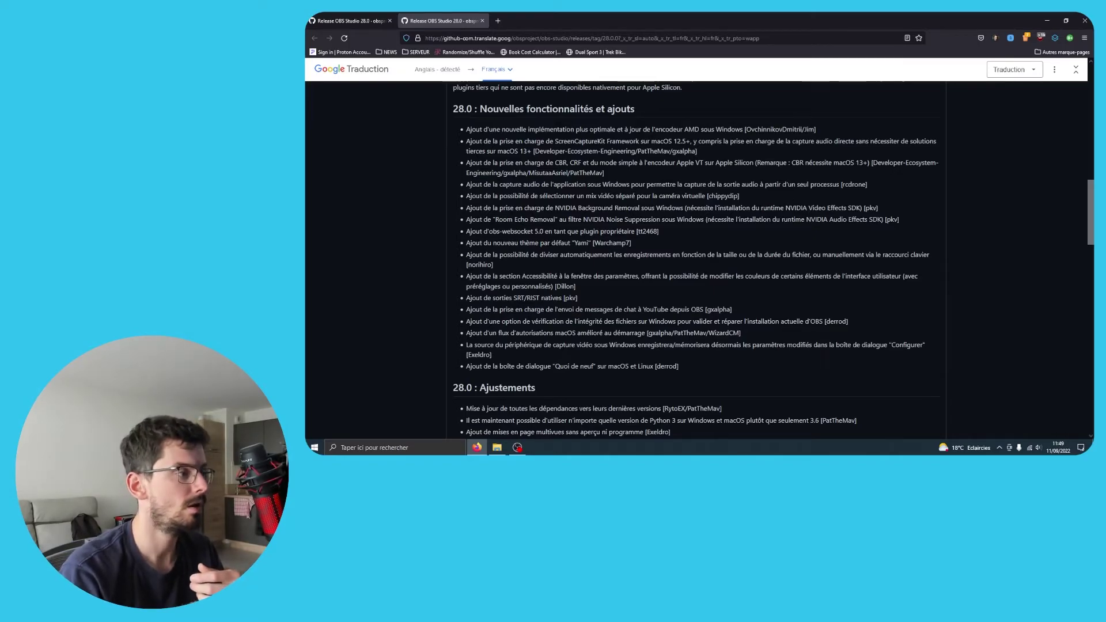
mouse_move(818, 208)
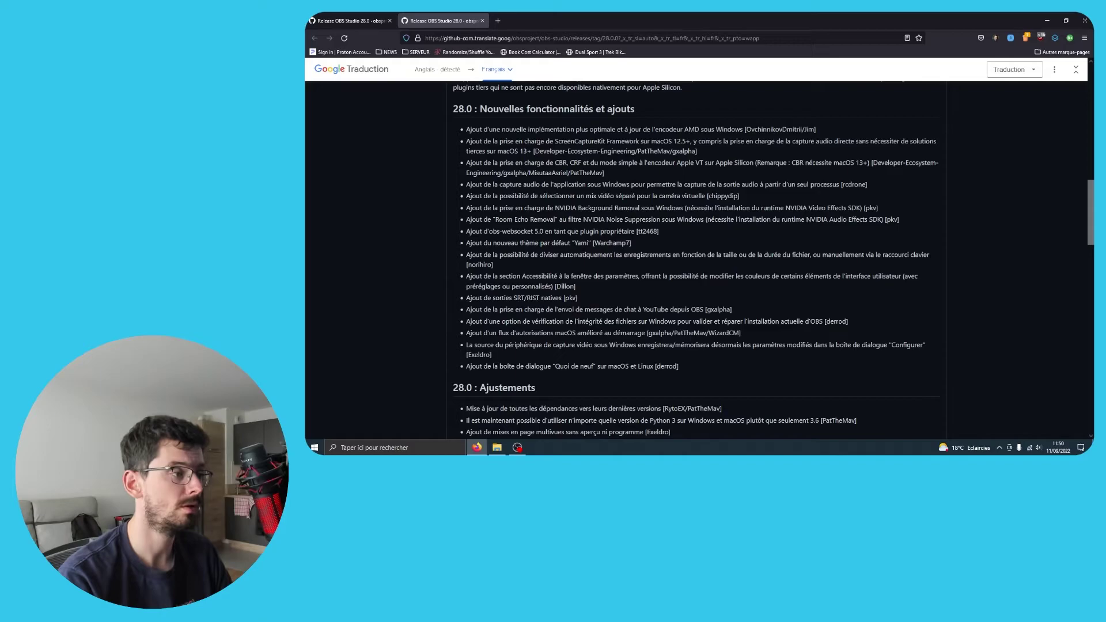
mouse_move(624, 230)
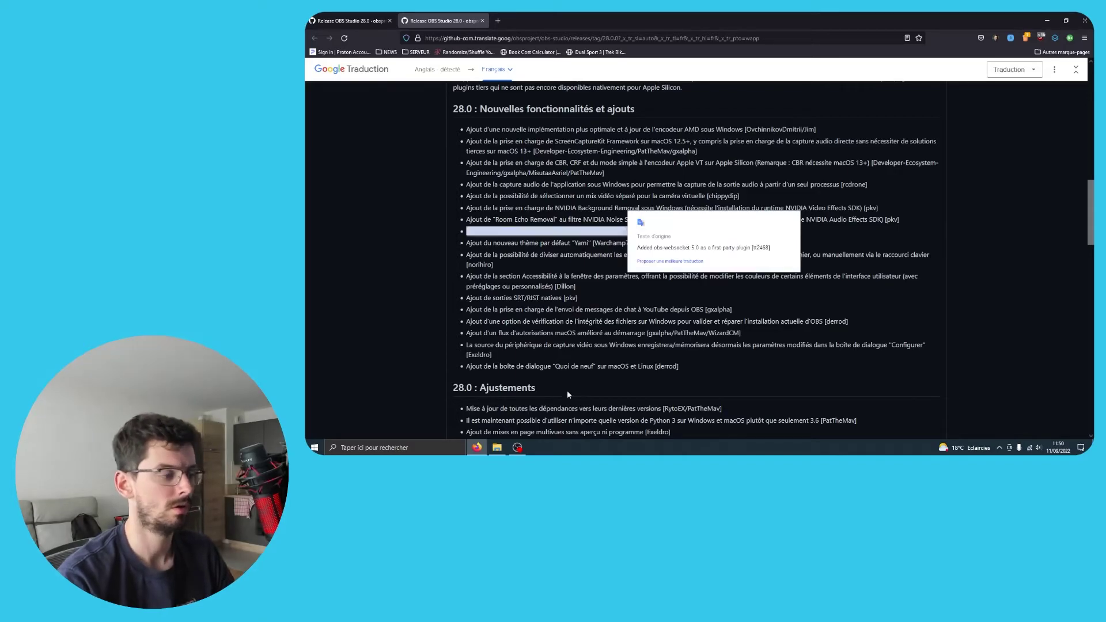
Switch to OBS, examine the obs-websocket plugin and server settings, and close them without changing anything
click(518, 447)
click(720, 103)
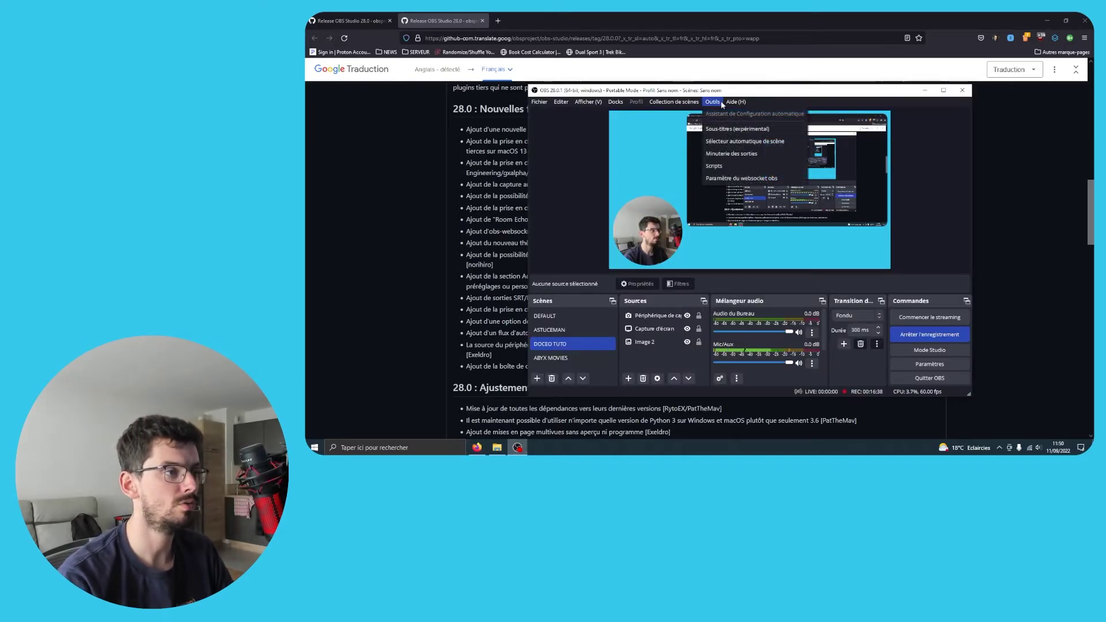
click(741, 178)
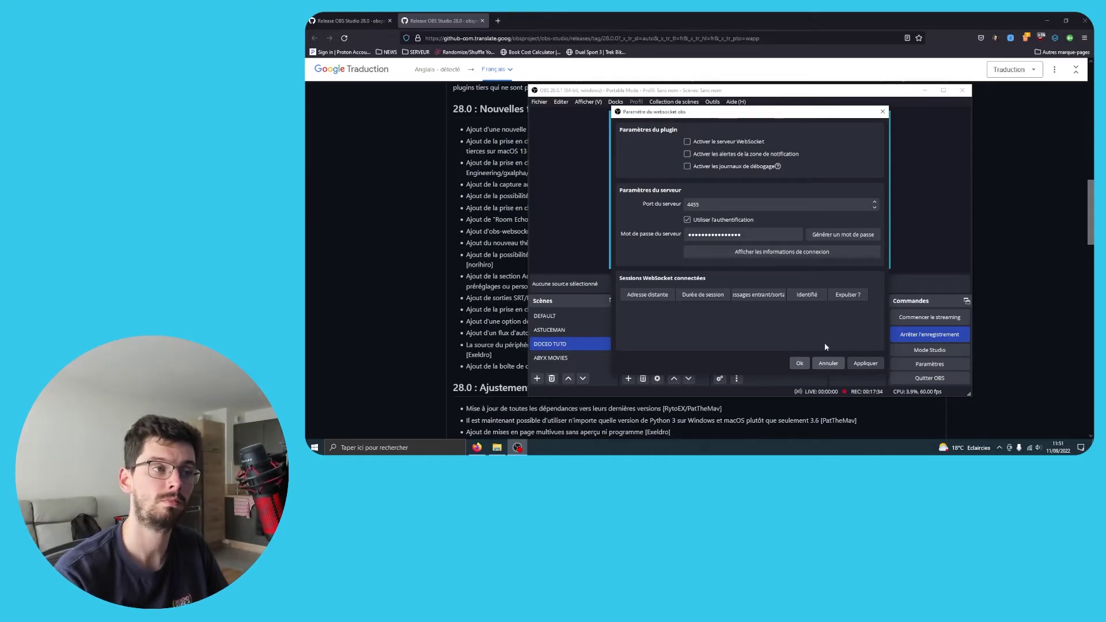
click(882, 111)
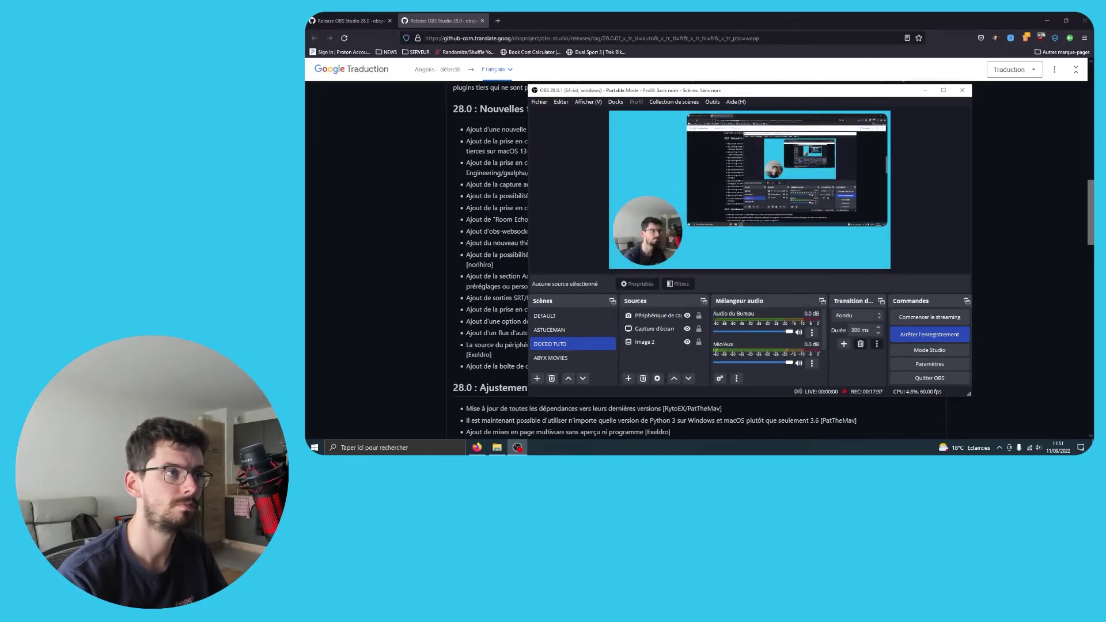
Check the "Yami" default theme entry in the release notes against the OBS interface, and return to the browser
click(728, 22)
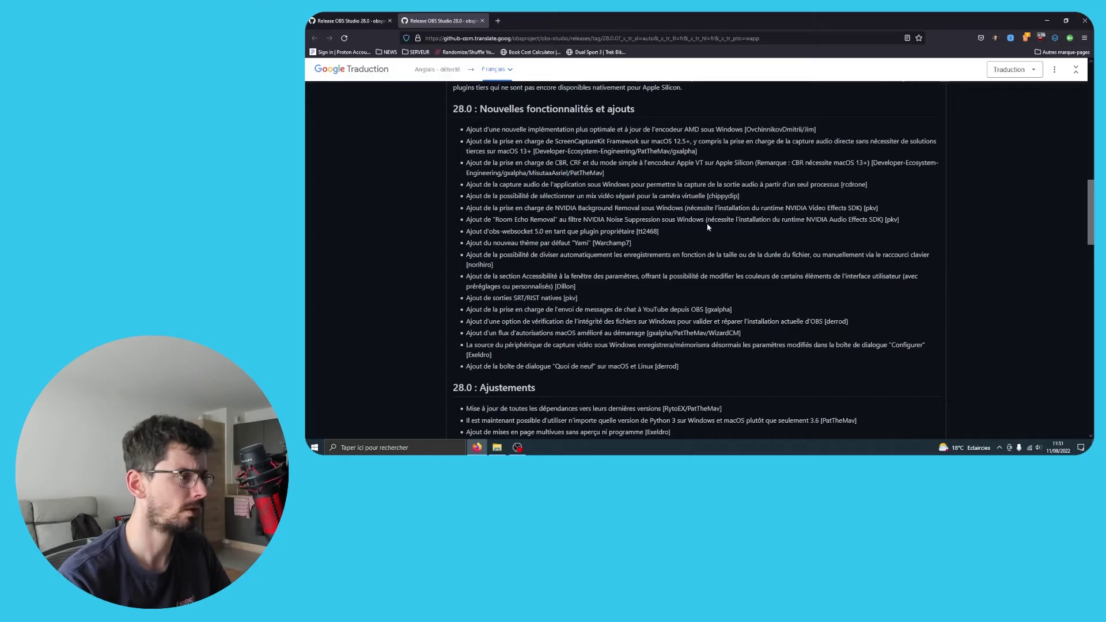
click(518, 448)
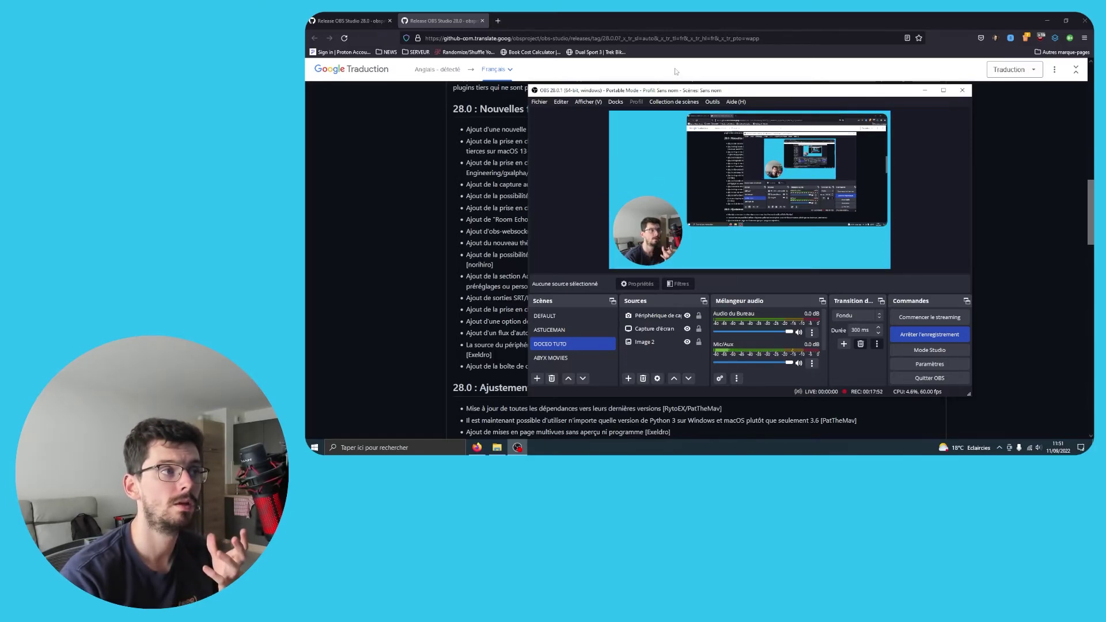
click(911, 67)
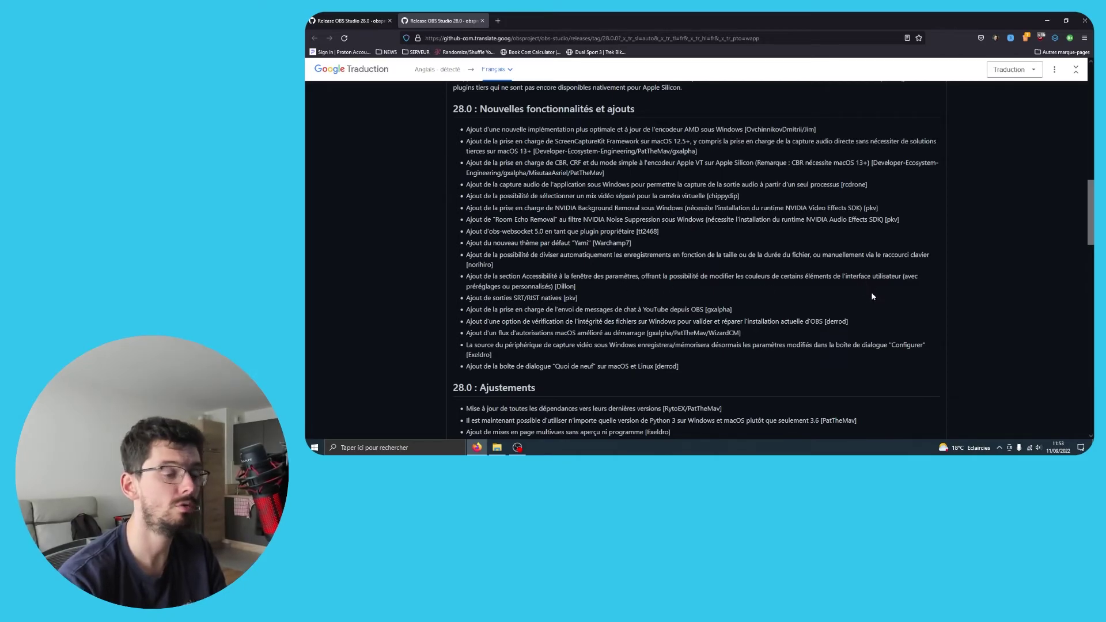
Switch to OBS, examine the colour options in the Accessibility settings beside the main window, and close the settings without saving changes
click(517, 447)
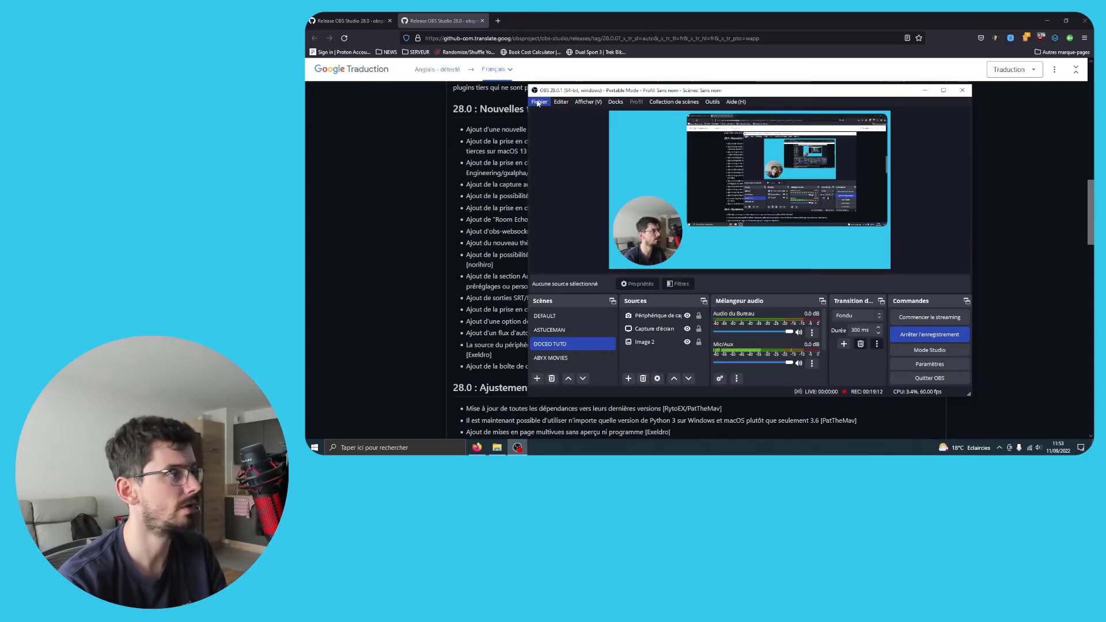
click(541, 102)
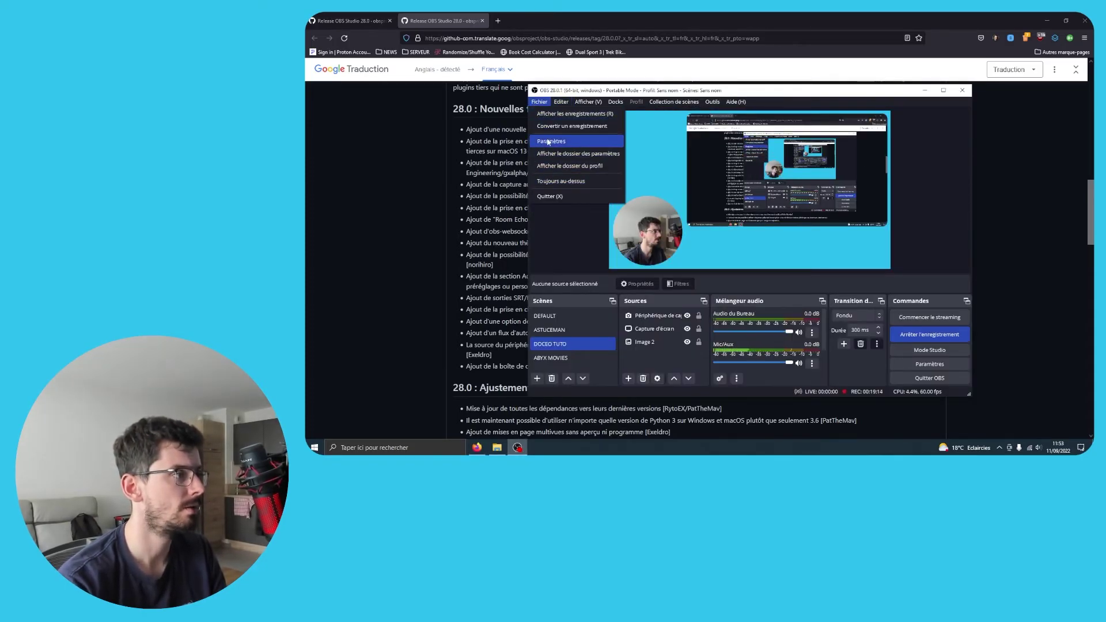
key(Escape)
click(548, 137)
click(572, 209)
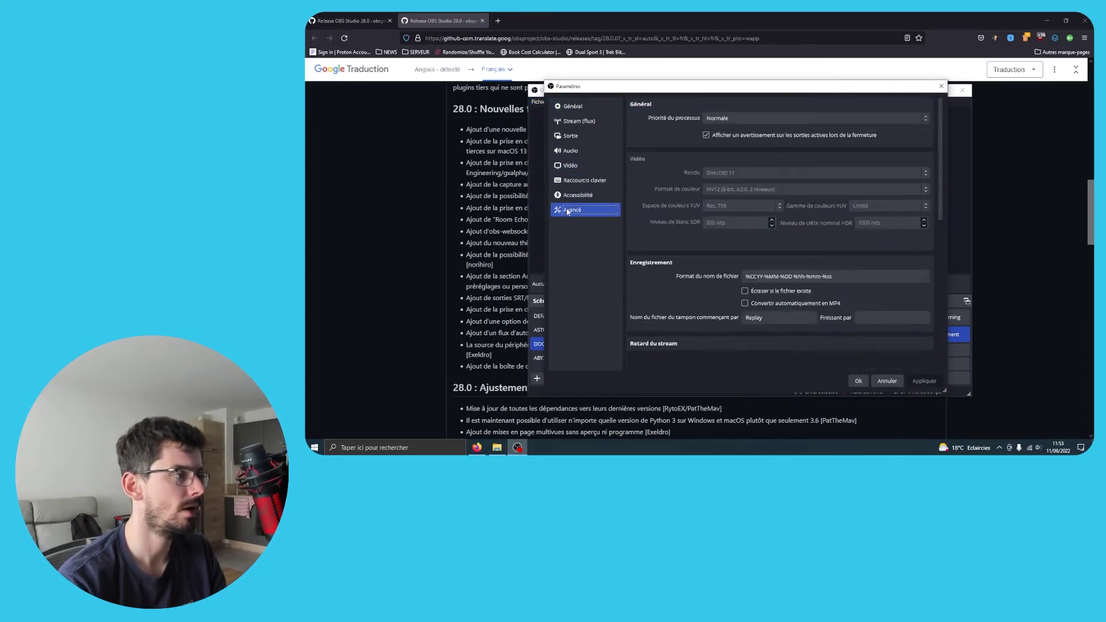
click(568, 197)
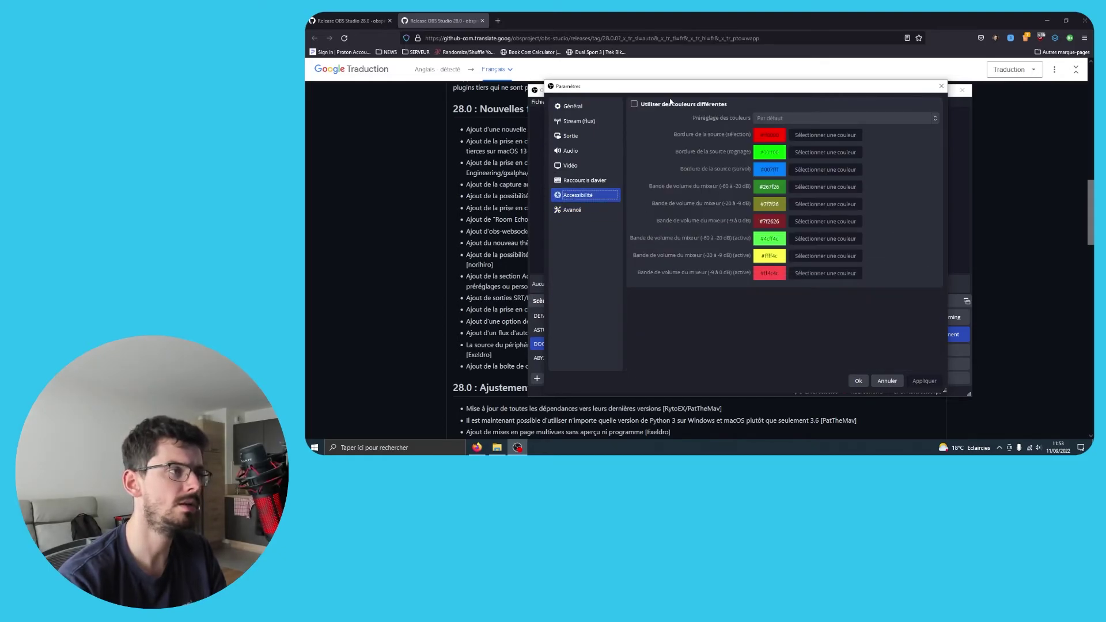
drag(645, 87, 847, 87)
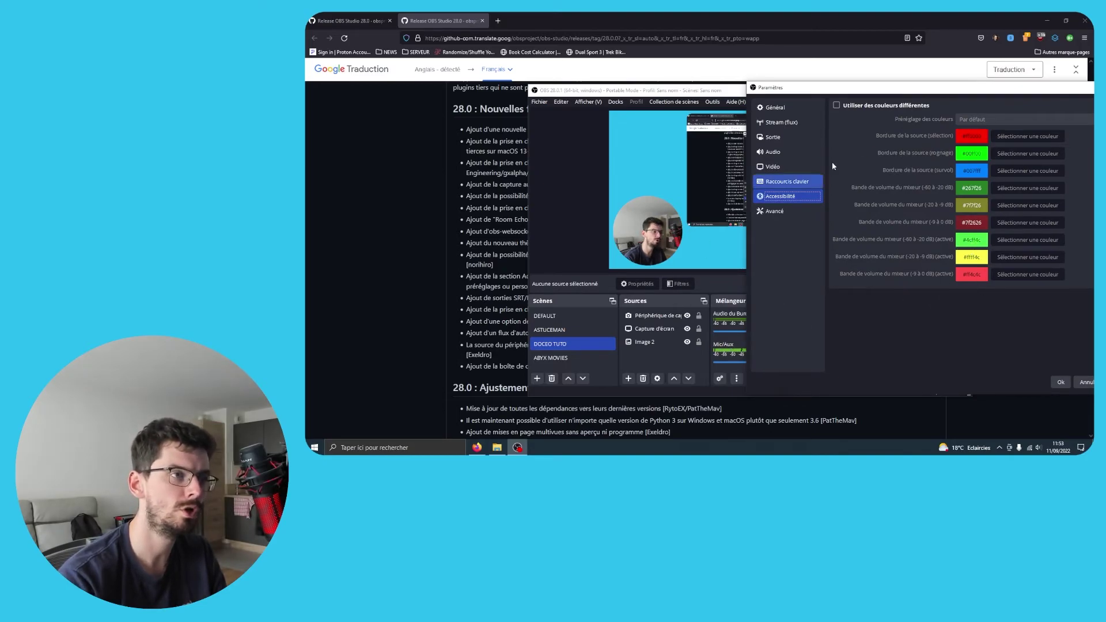
drag(835, 87, 800, 82)
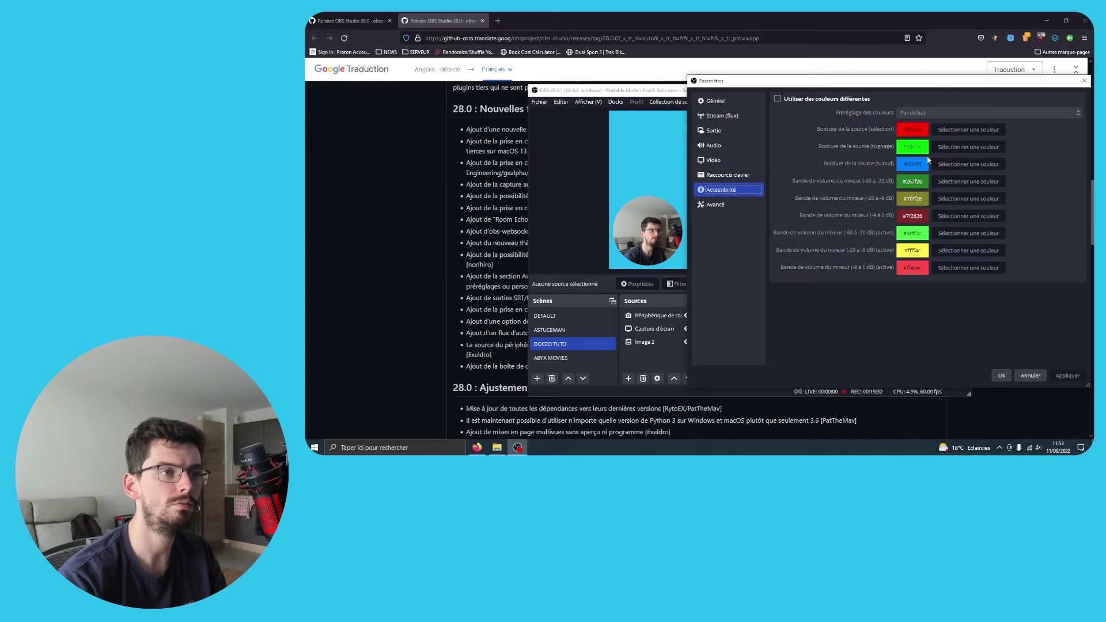
drag(922, 81, 756, 117)
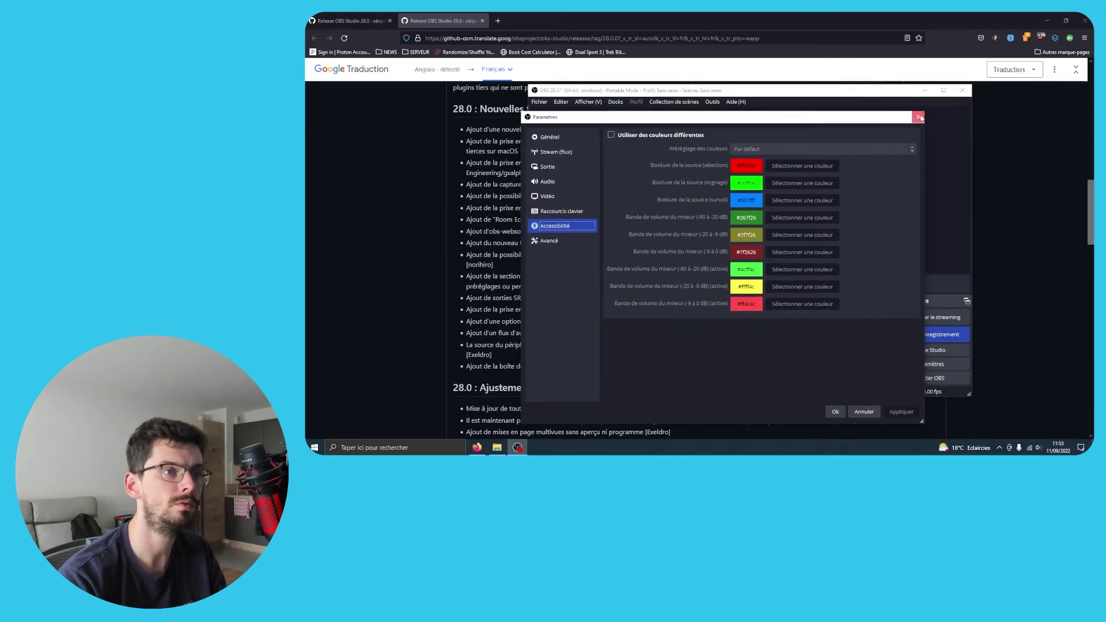
click(919, 118)
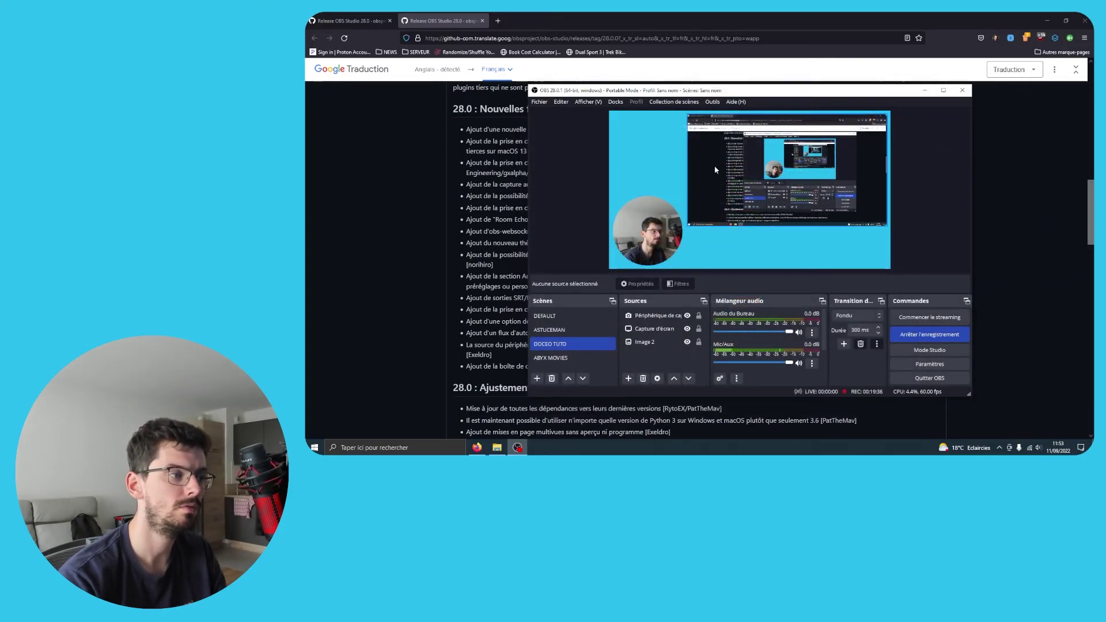
Select the screen capture and Image 2 sources in the preview to inspect their border colours, deselect them, and return to the release notes
click(699, 151)
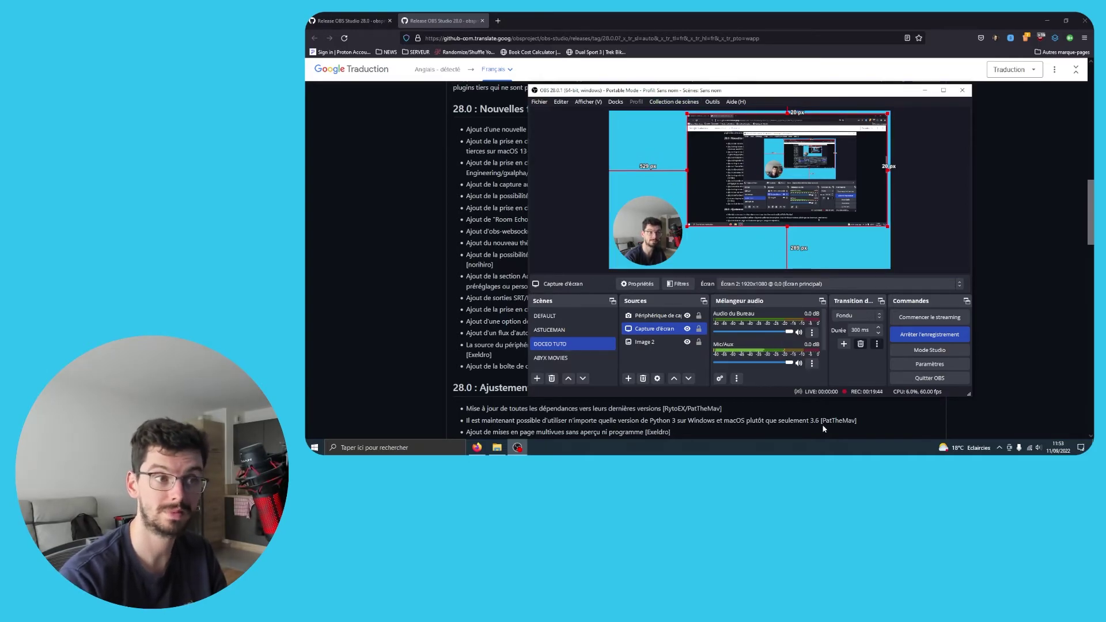
click(870, 242)
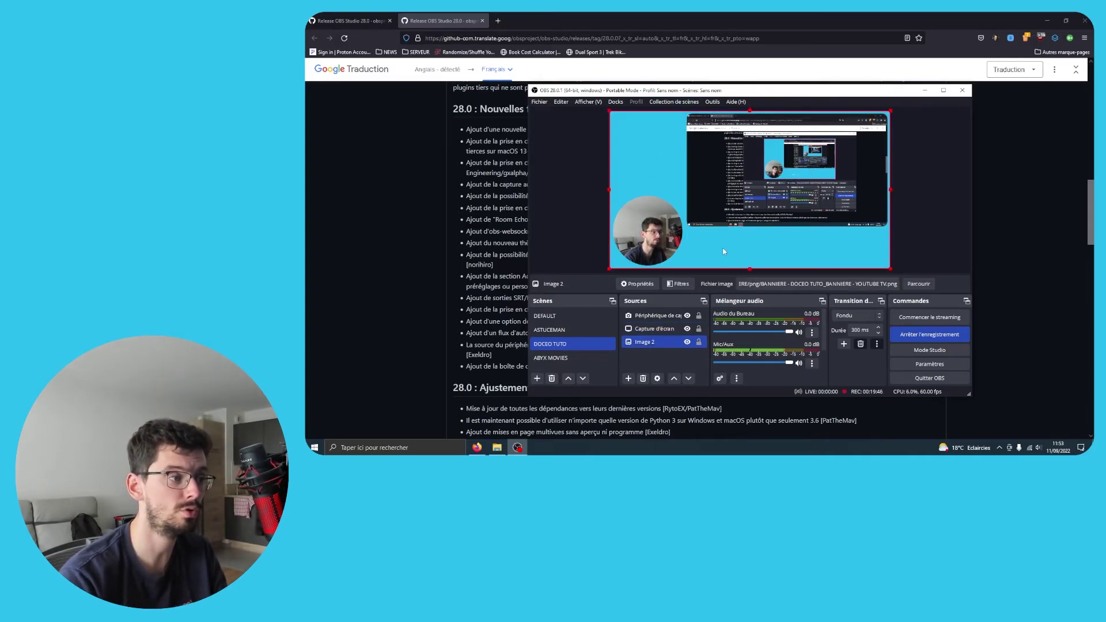
click(892, 193)
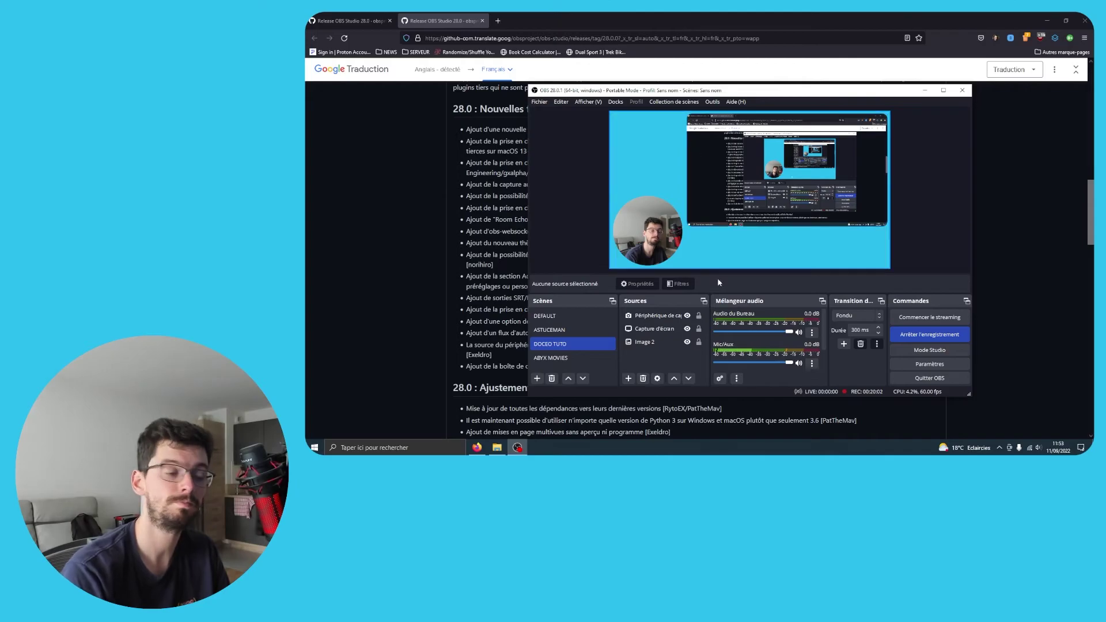
key(alt+Tab)
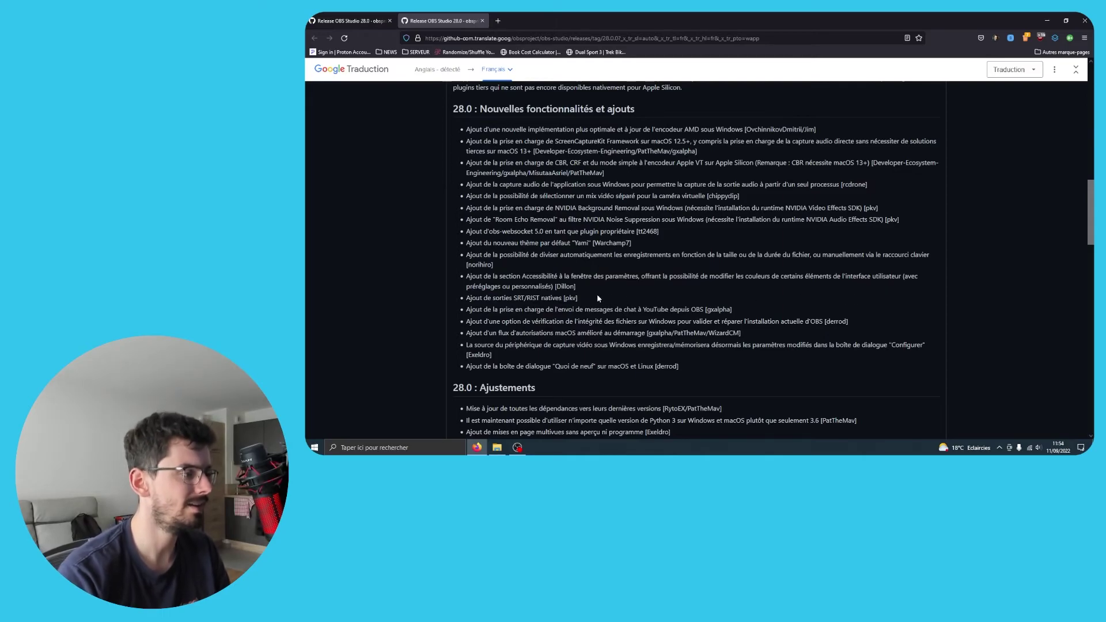
Switch to OBS, inspect the stream settings offered for the YouTube - RTMPS service, and return to the release notes without saving changes
mouse_move(545, 298)
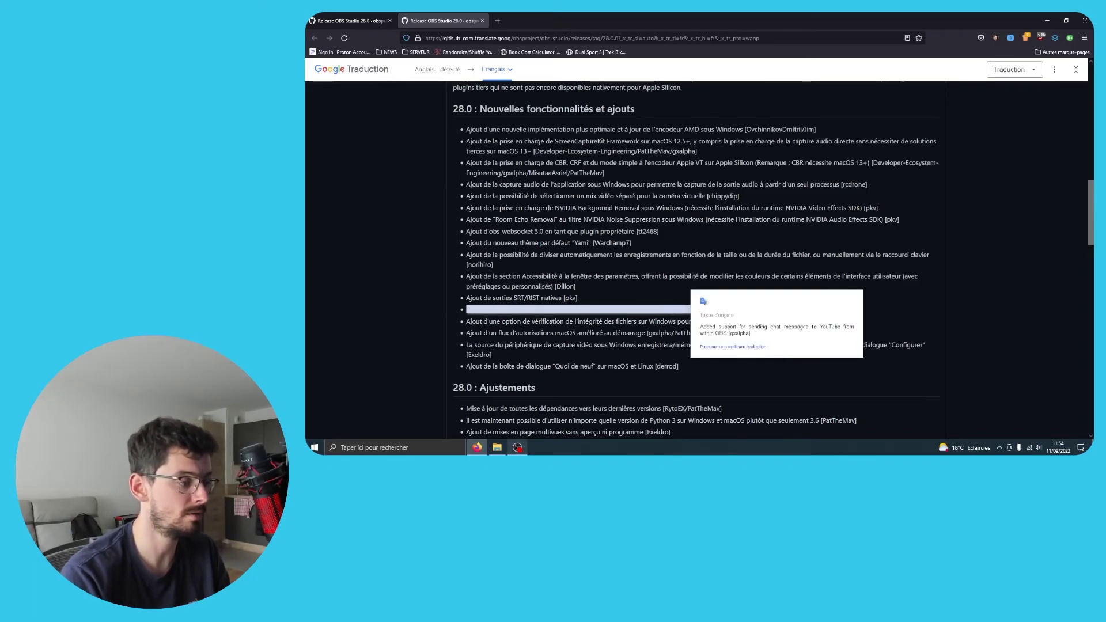
click(521, 449)
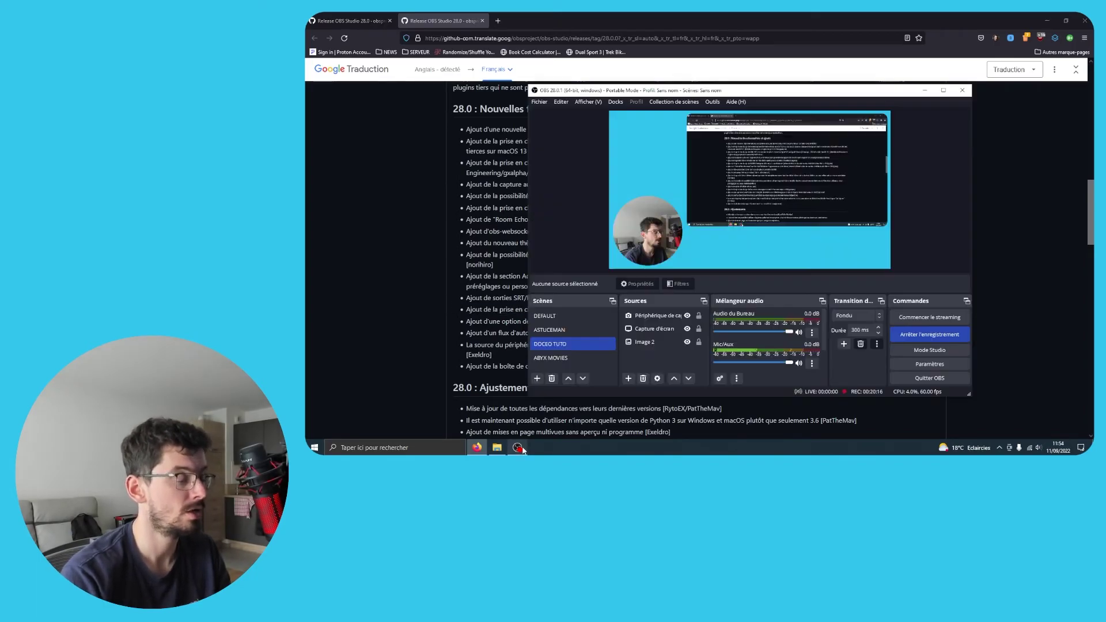
click(541, 102)
click(562, 143)
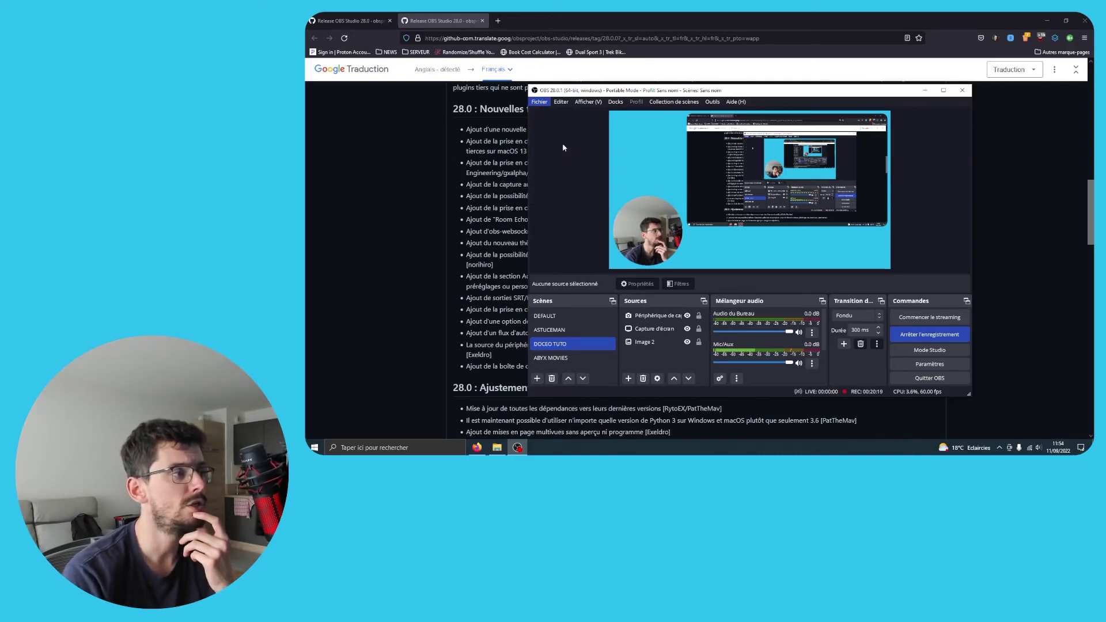
click(581, 121)
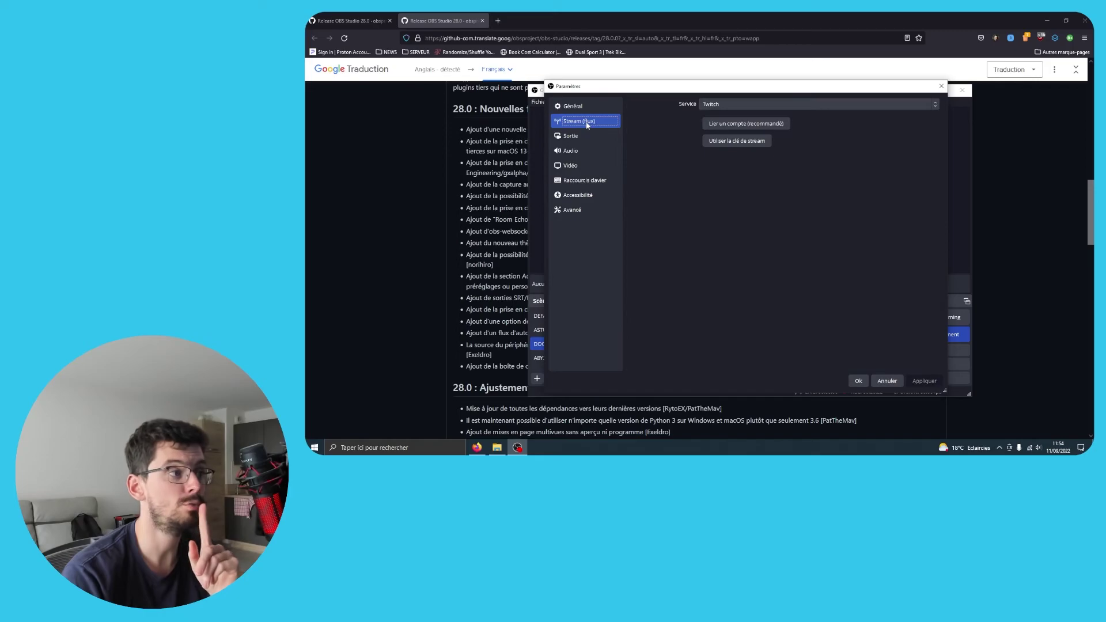
click(708, 107)
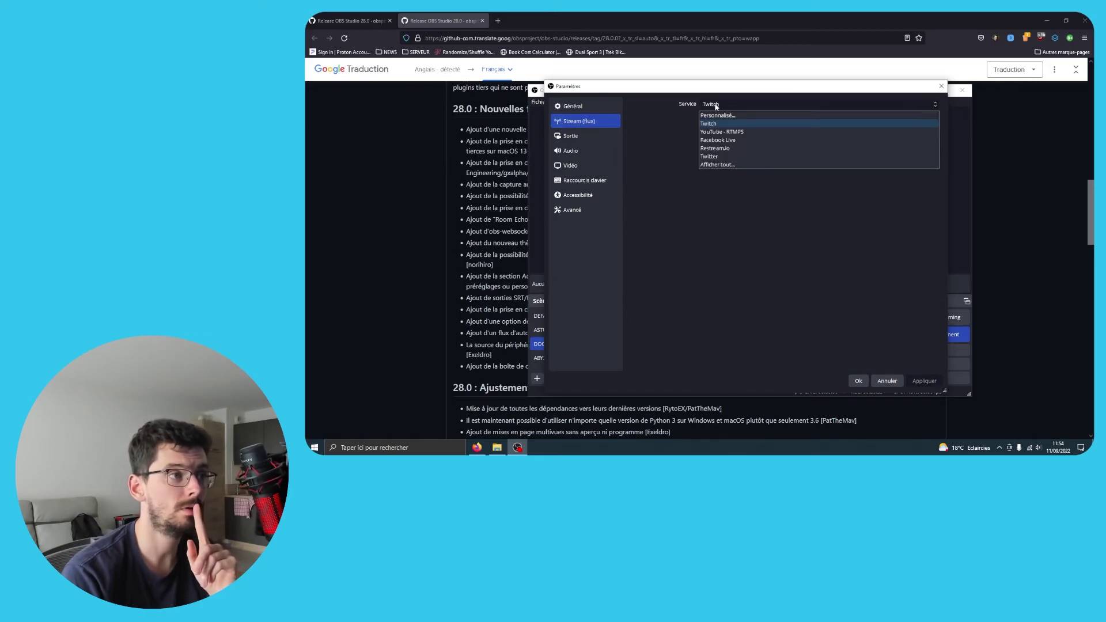
click(753, 131)
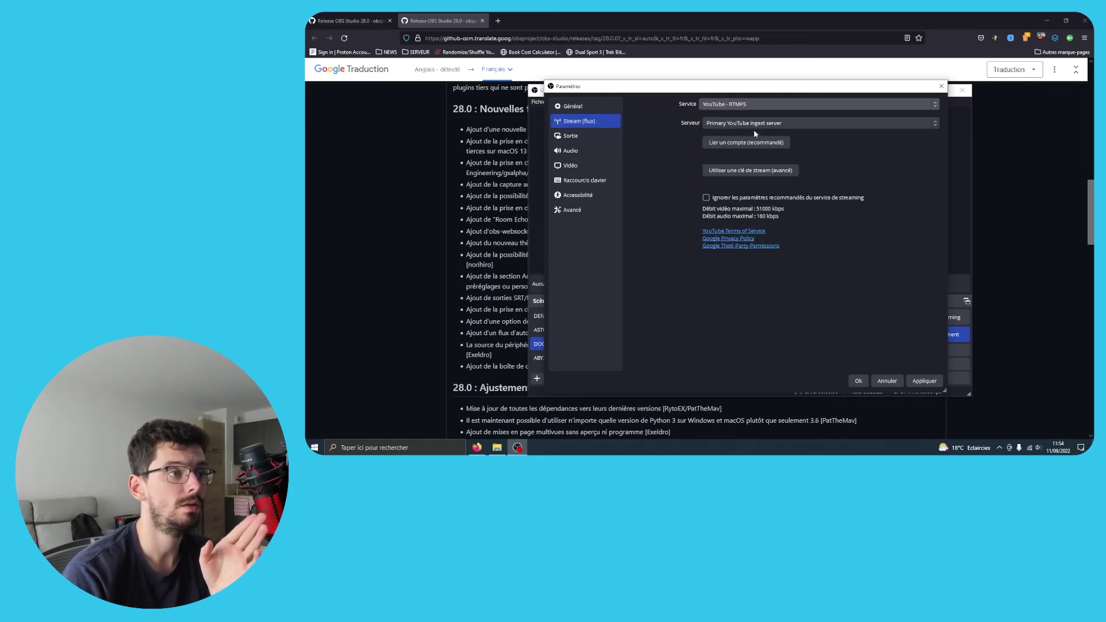
click(942, 86)
click(793, 252)
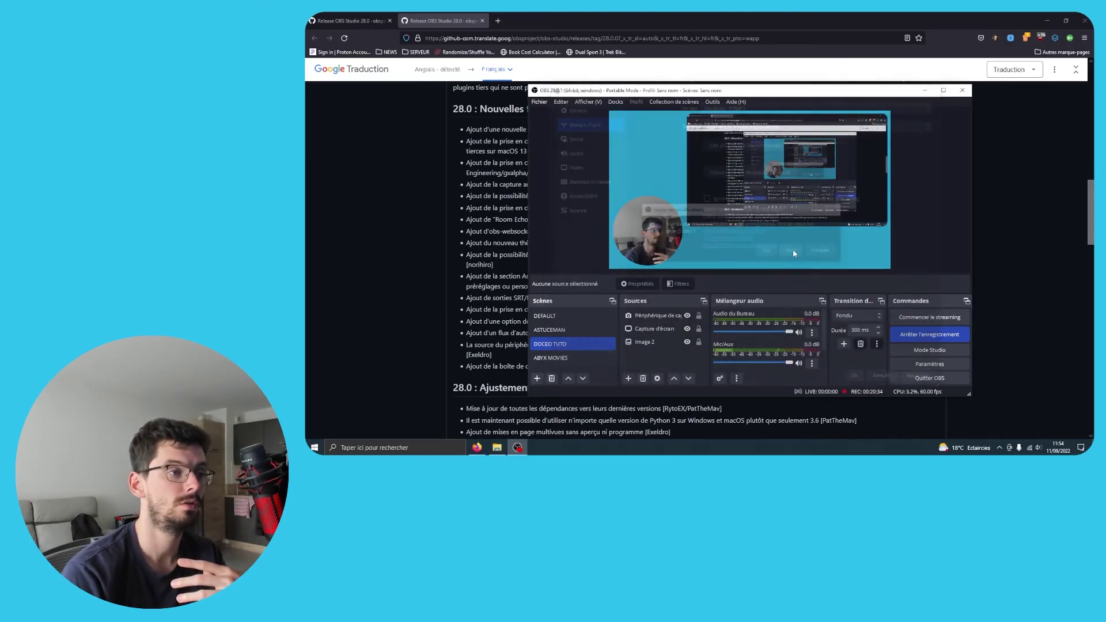
click(1007, 166)
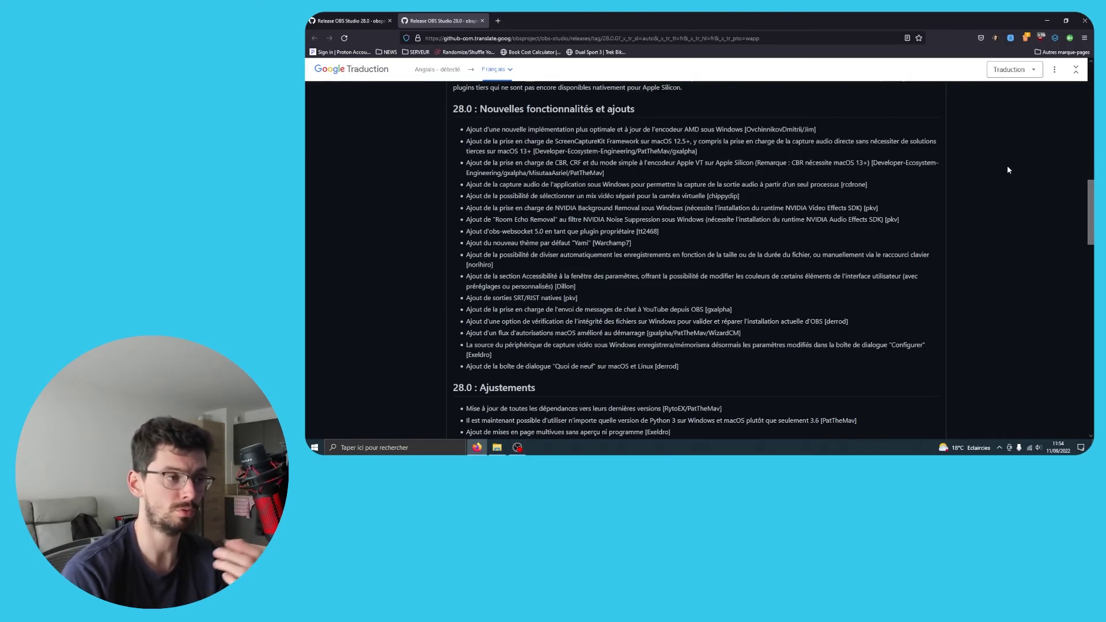
Skim the remaining 28.0 additions and adjustments in the release notes, return to the beginning of the page, and switch to OBS
mouse_move(704, 320)
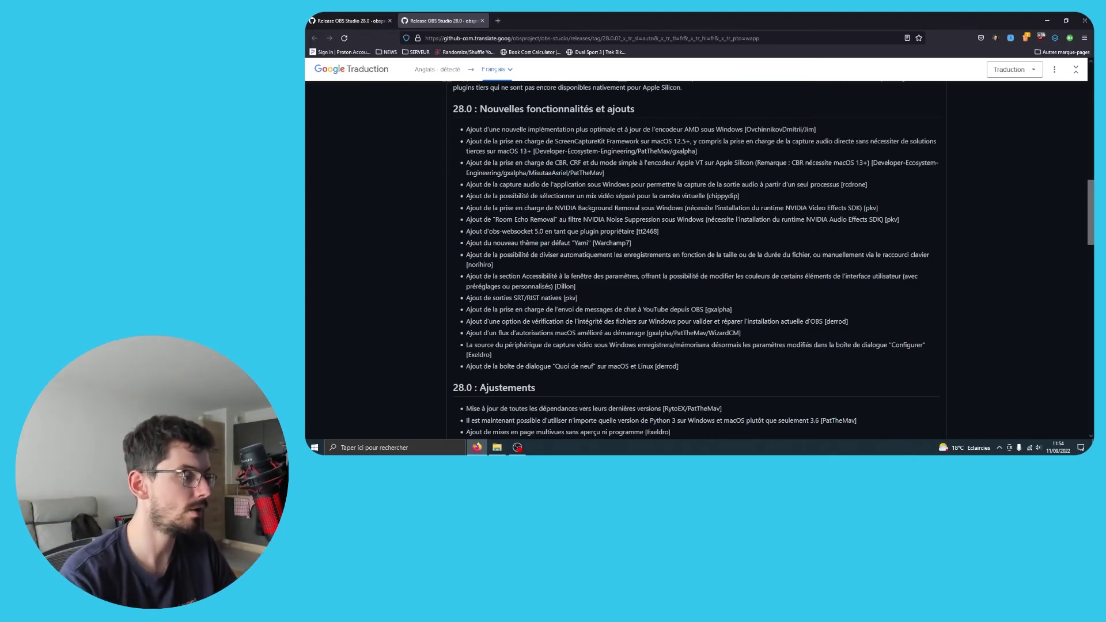
mouse_move(581, 327)
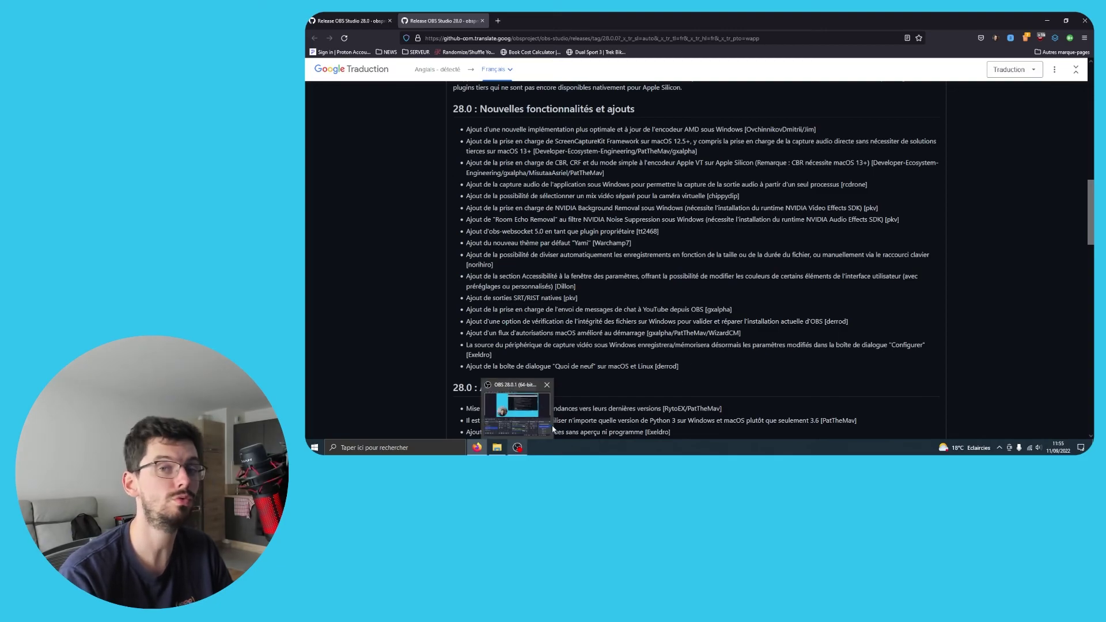
mouse_move(734, 332)
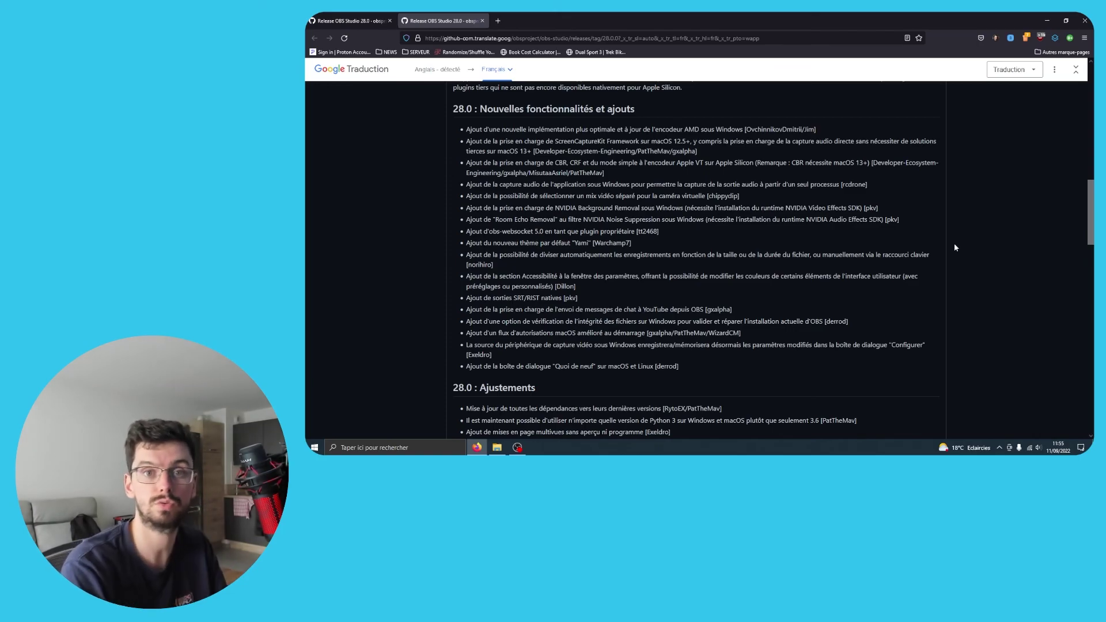
scroll(956, 249, down, 5)
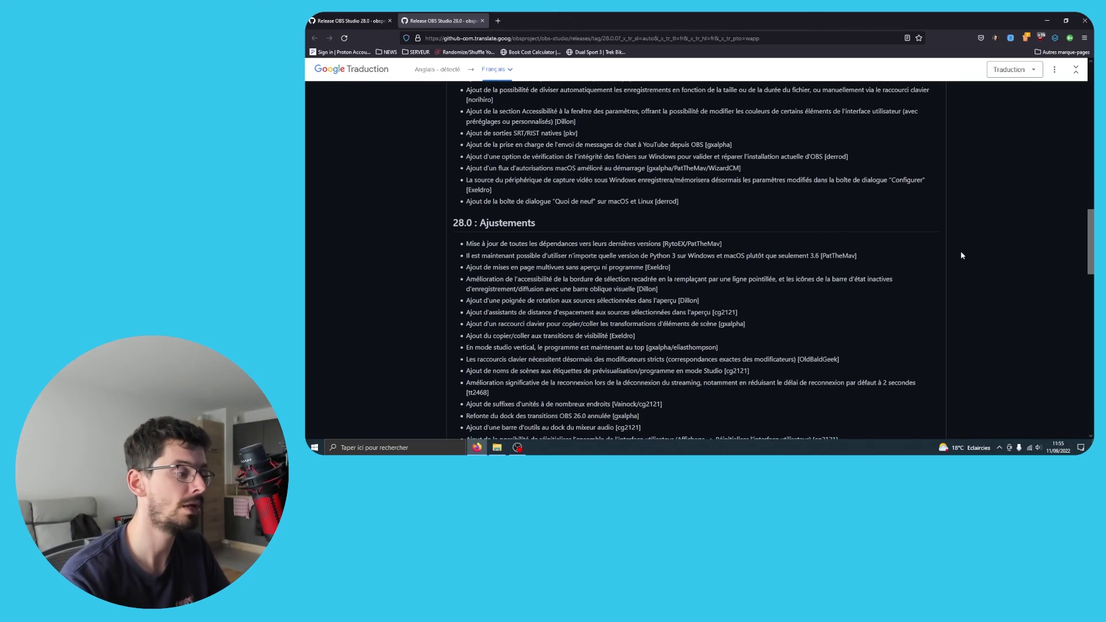
scroll(541, 183, down, 4)
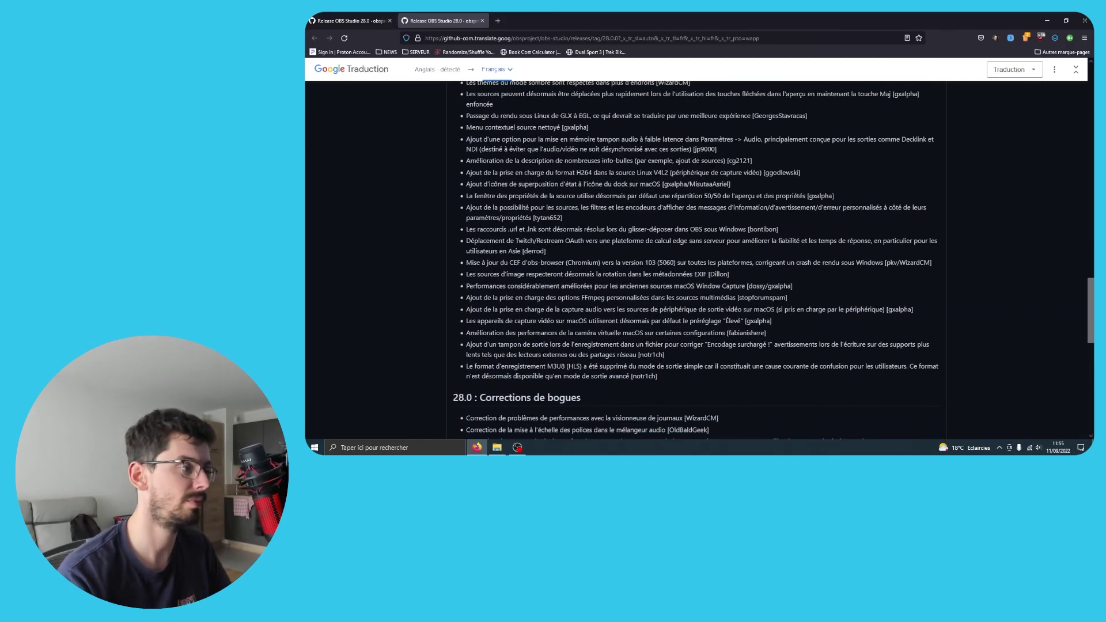
scroll(565, 248, up, 8)
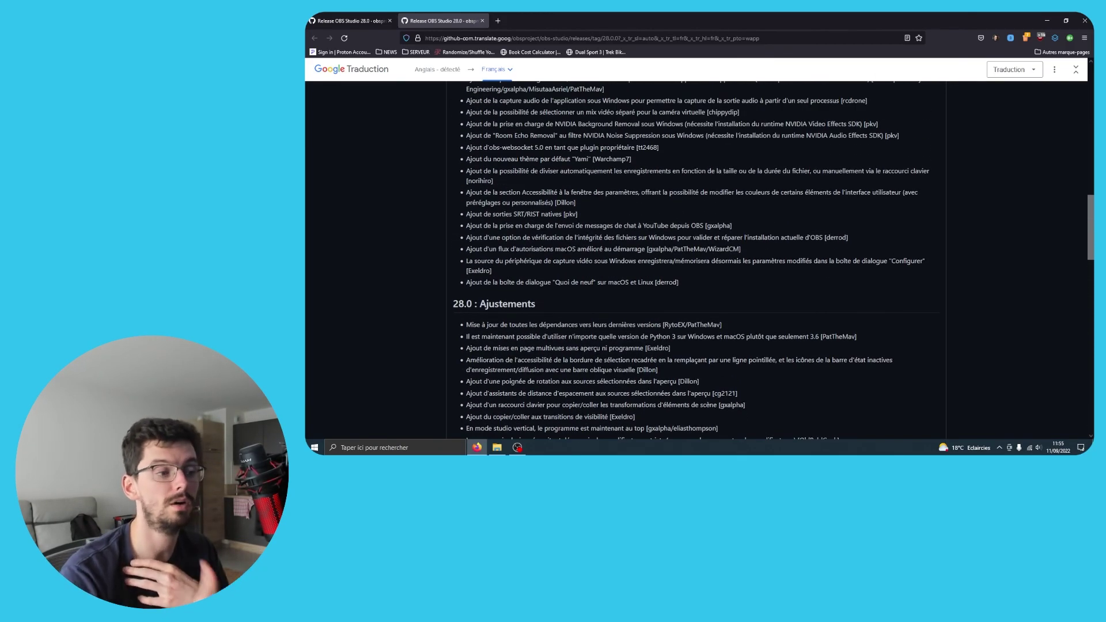
mouse_move(566, 250)
scroll(978, 289, up, 2)
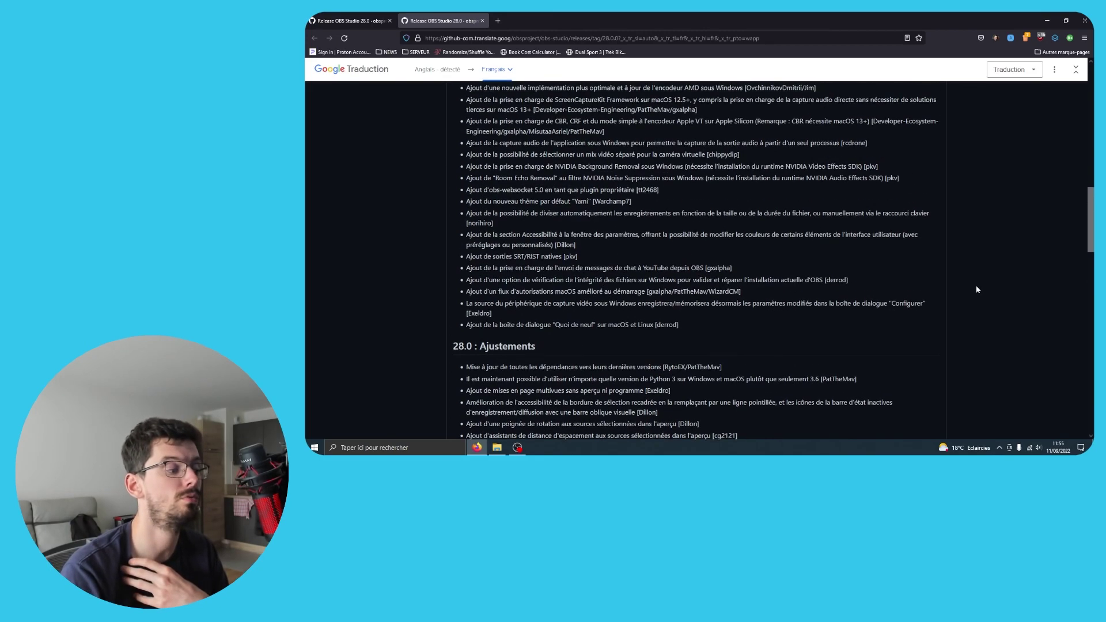
scroll(977, 289, up, 8)
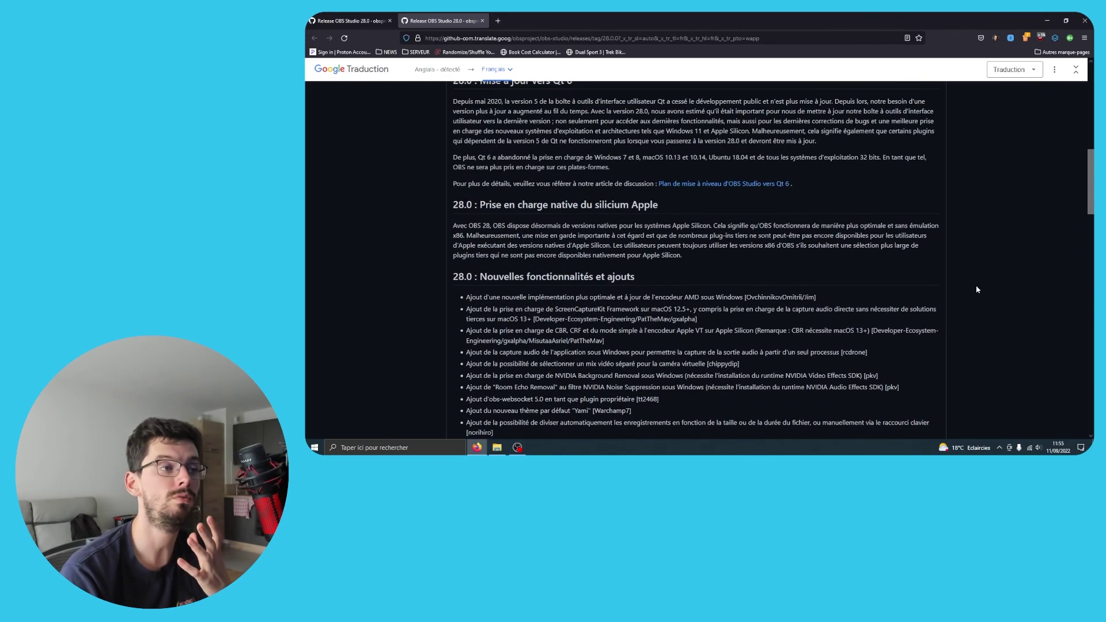
scroll(1041, 213, up, 2)
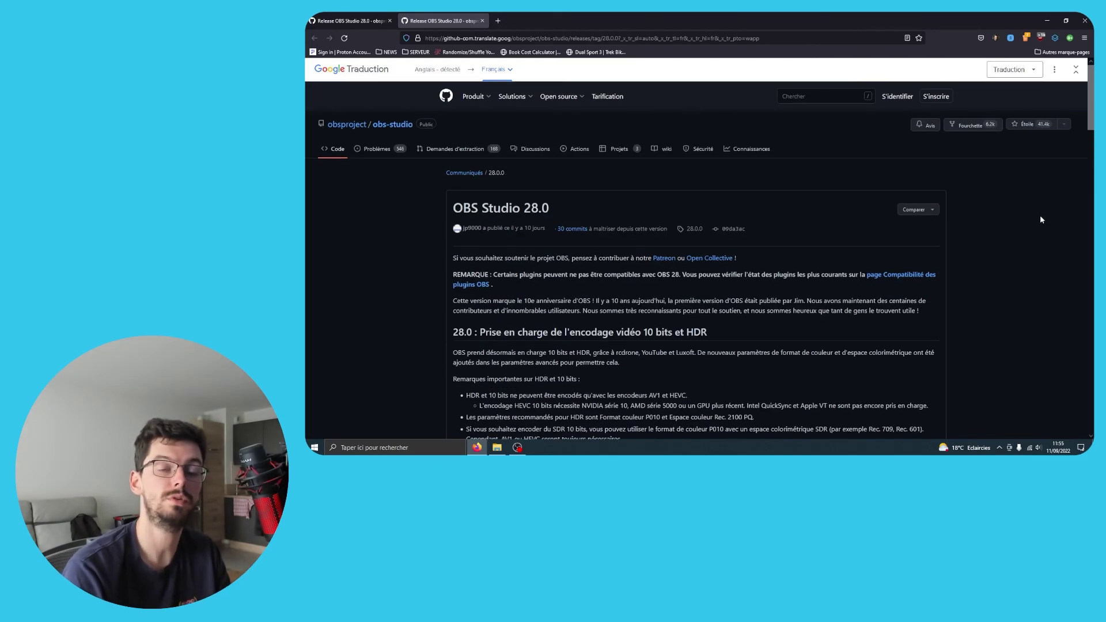
click(517, 448)
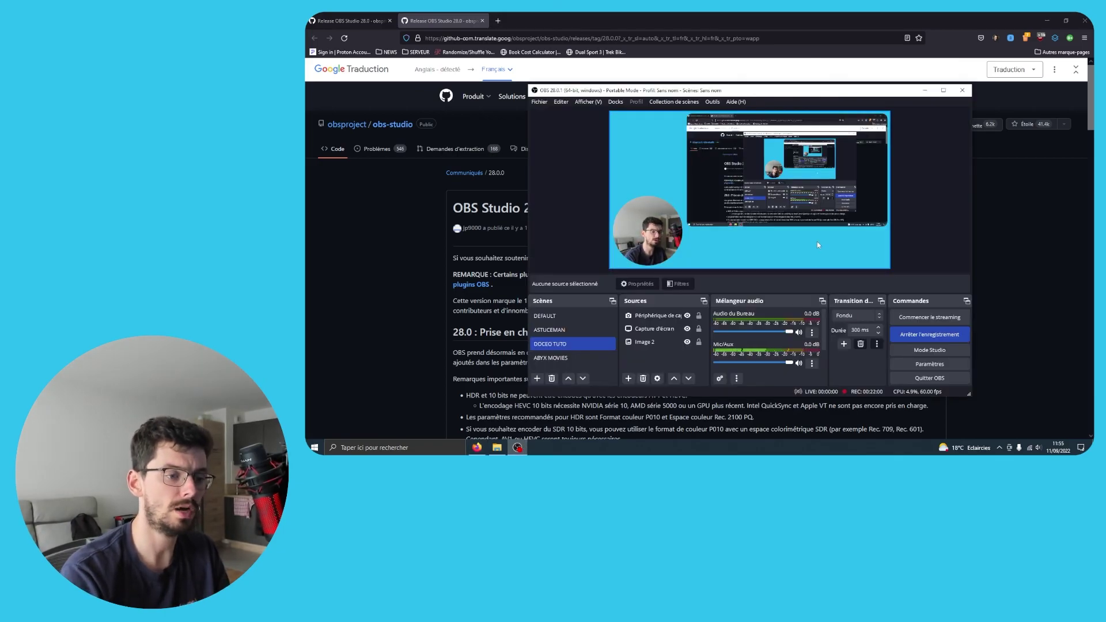